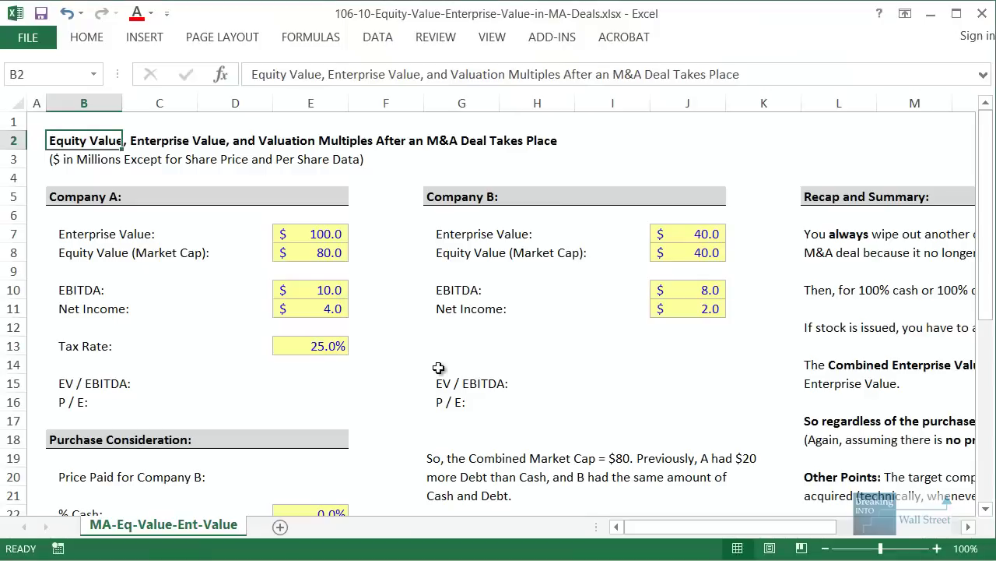
Select both companies' enterprise value, equity value, EBITDA and net income figures for reference
drag(340, 231, 66, 246)
click(291, 330)
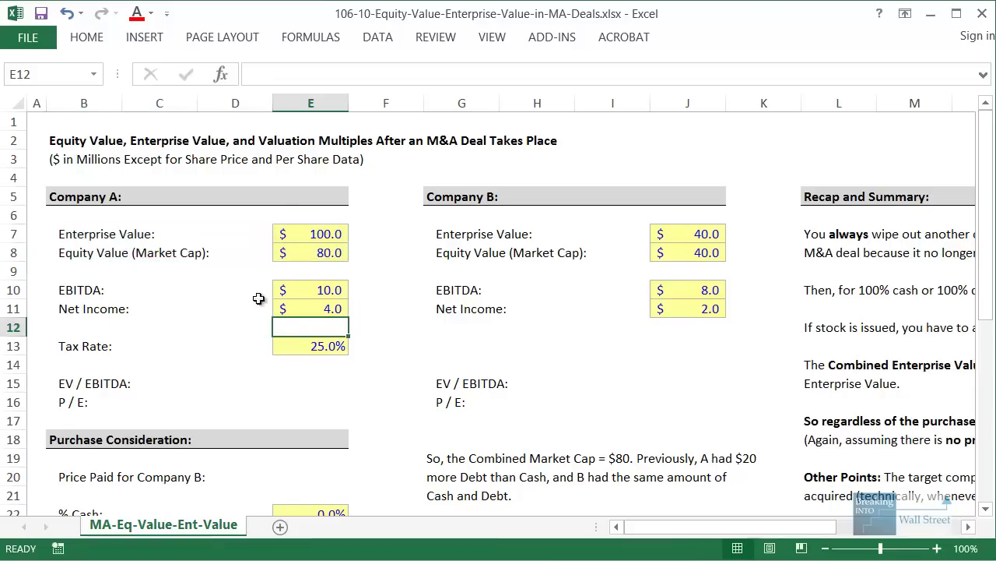
drag(451, 241, 716, 254)
drag(336, 289, 67, 348)
drag(434, 289, 699, 311)
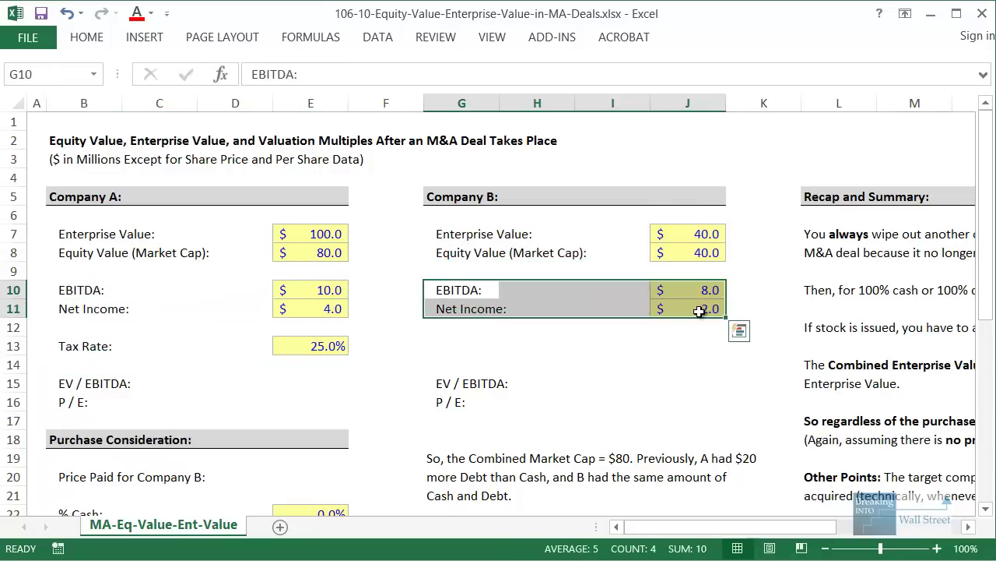
Enter Company A's EV / EBITDA (=+E7/E10, 10.0x) and P / E (=+E8/E11, 20.0x) formulas
click(319, 379)
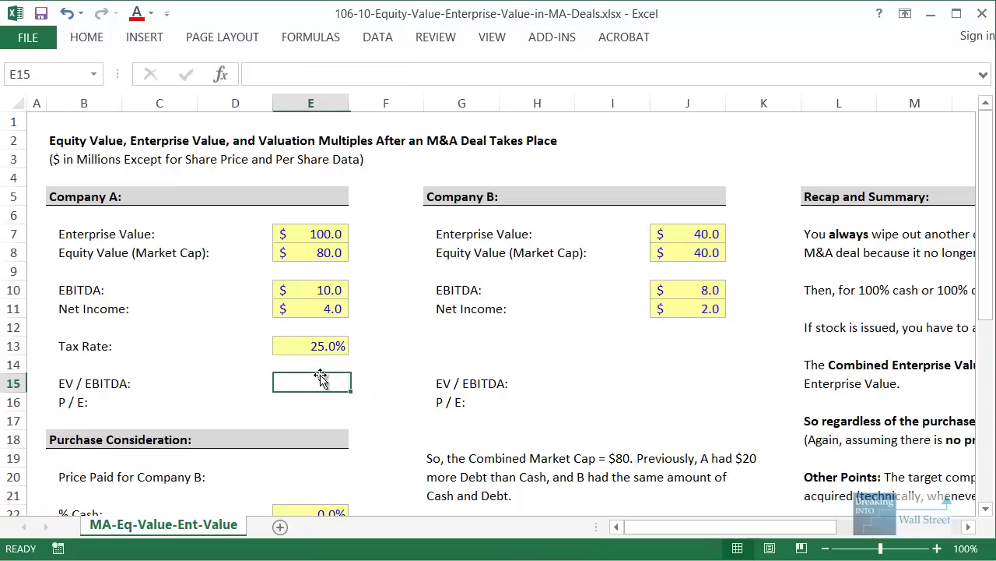
text(=+)
key(Up)
key(Up)
key(Up)
key(Up)
key(Up)
key(Up)
key(Up)
key(Up)
text(/)
key(Up)
key(Up)
key(Up)
key(Up)
key(Up)
key(Return)
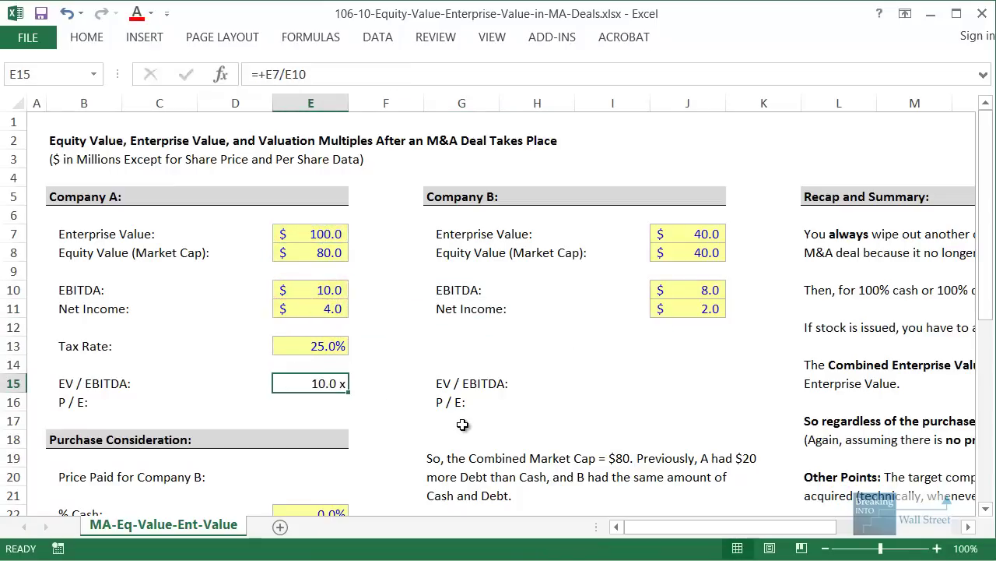
text(=+)
key(Up)
key(Up)
key(Up)
key(Up)
key(Up)
key(Up)
key(Up)
key(Up)
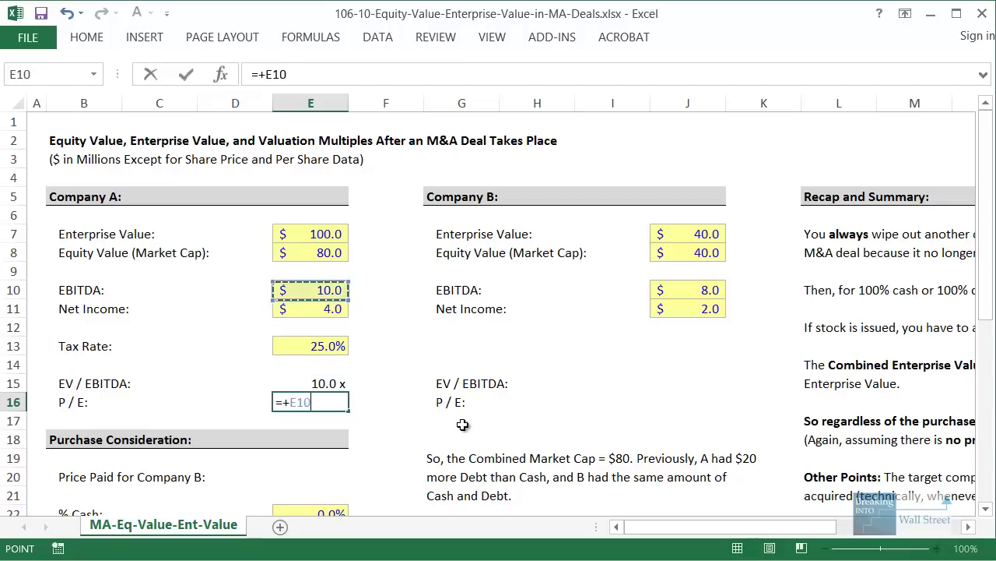
text(/)
key(Up)
key(Up)
key(Up)
key(Up)
key(Up)
key(Up)
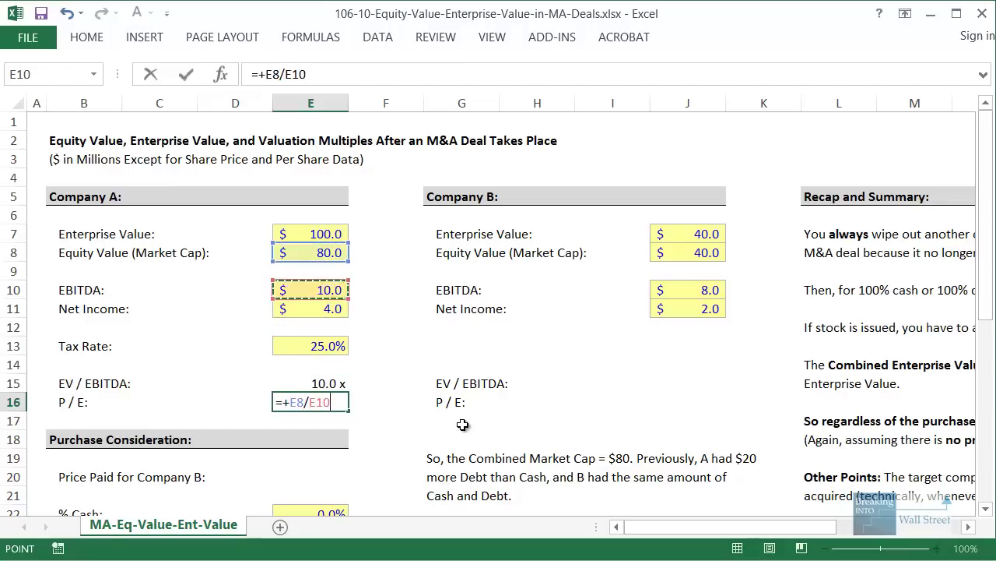
key(Down)
key(Return)
key(Up)
Copy Company A's multiples in E15:E16 to J15:J16 for Company B
key(Up)
key(shift+Down)
key(ctrl+c)
key(Right)
key(Right)
key(Right)
key(Right)
key(Right)
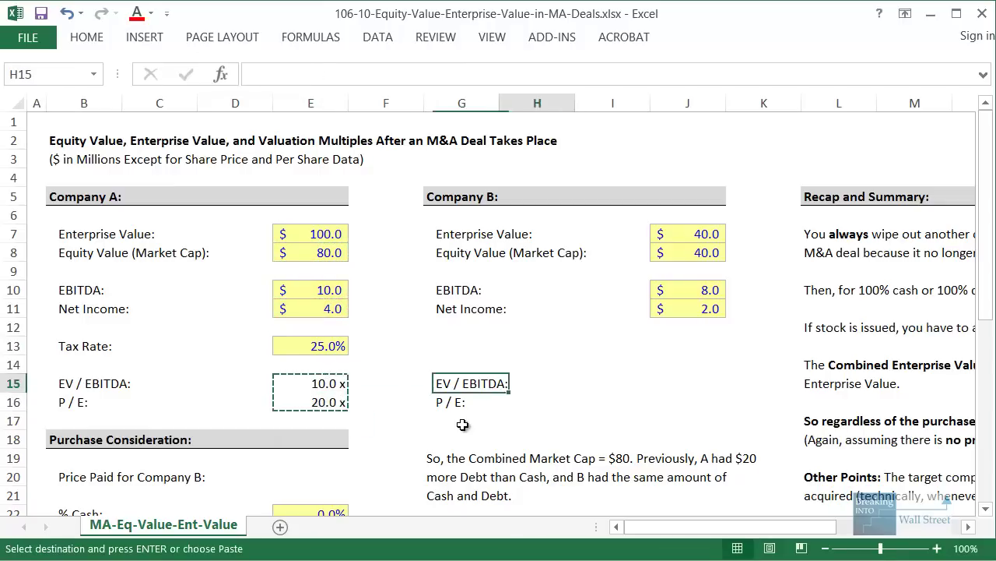
key(ctrl+v)
key(Down)
key(Up)
Check Company B's EV / EBITDA and P / E formulas, leaving them unchanged
key(F2)
key(Escape)
key(Down)
key(F2)
key(Escape)
key(Escape)
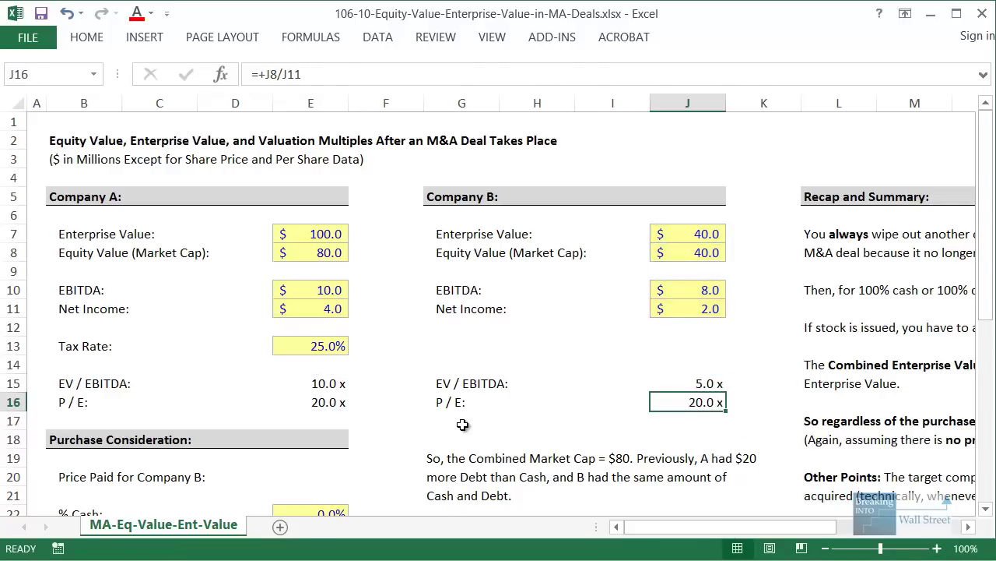
click(462, 424)
scroll(465, 382, down, 2)
scroll(301, 273, up, 1)
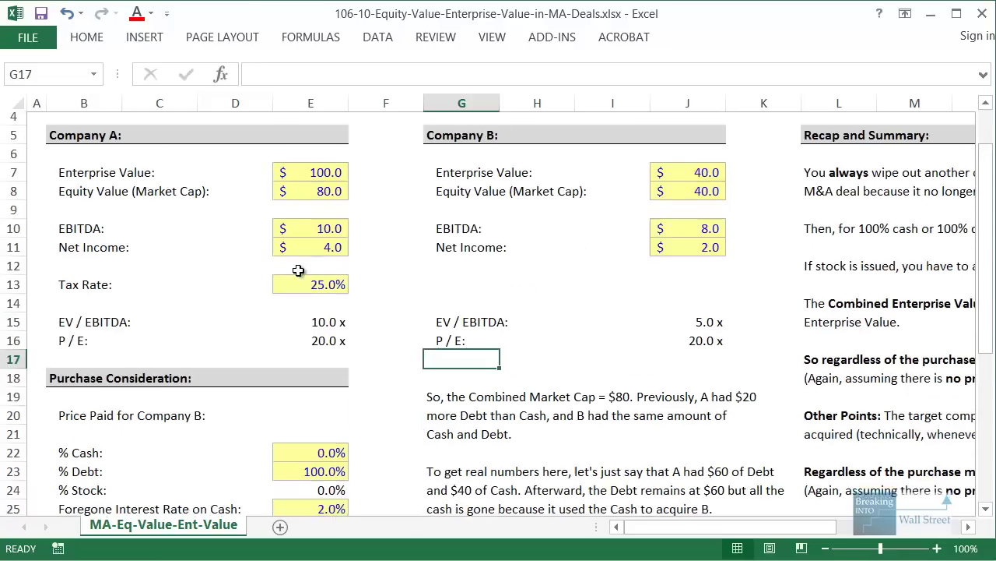
drag(288, 312, 363, 363)
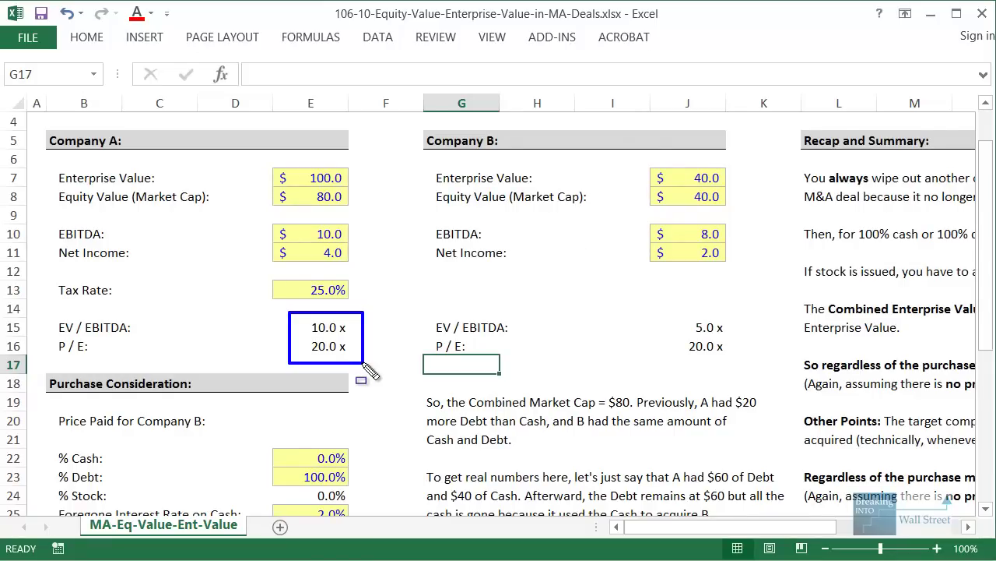
drag(31, 119, 140, 165)
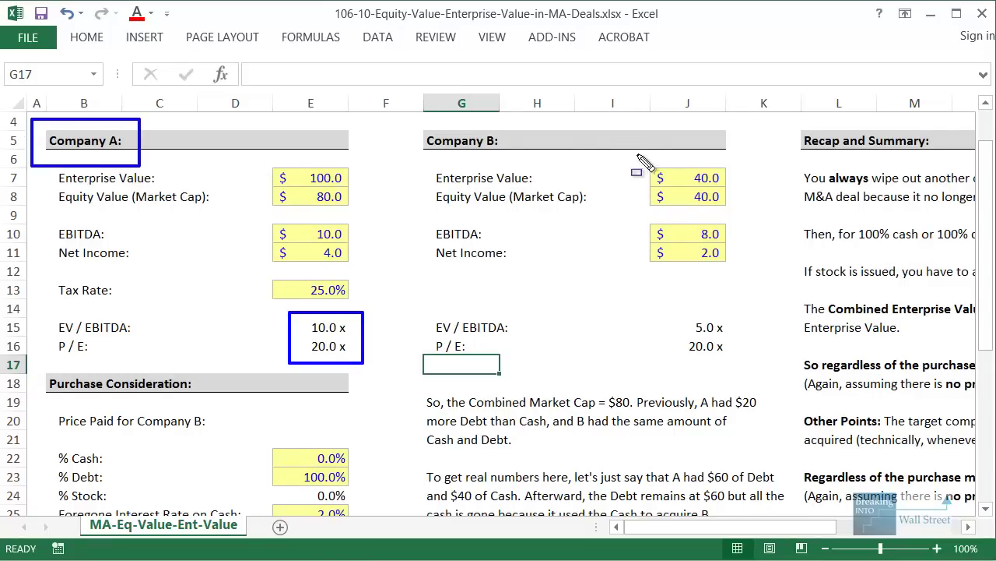
mouse_move(411, 121)
mouse_down()
mouse_move(554, 170)
mouse_move(543, 156)
mouse_up()
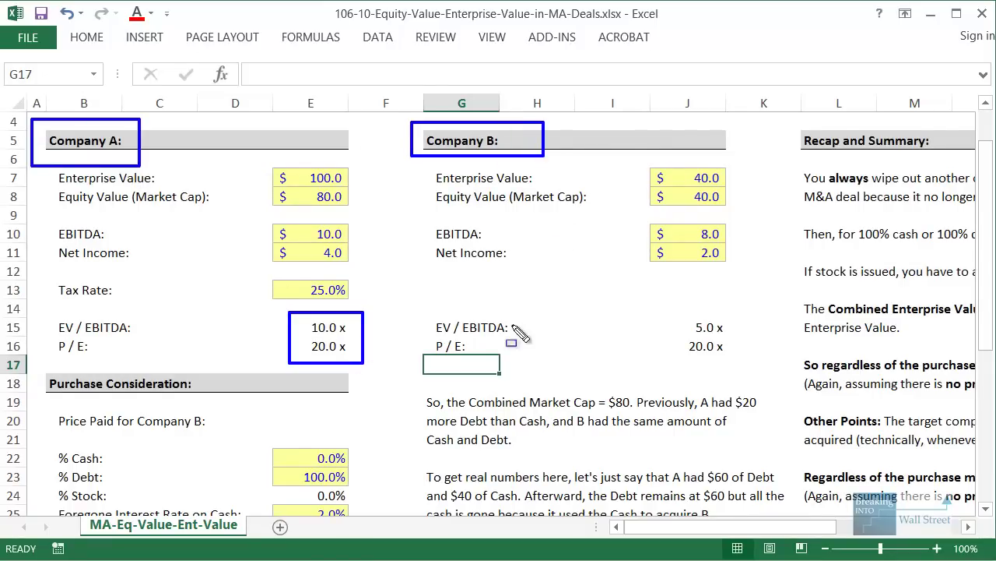
mouse_move(433, 300)
mouse_down()
mouse_move(728, 336)
mouse_move(734, 371)
mouse_up()
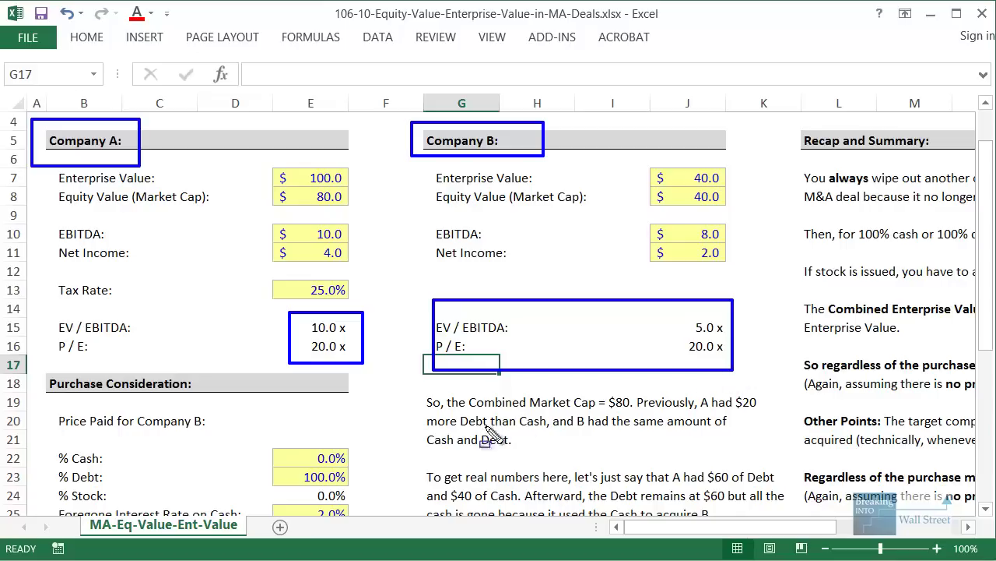
key(Escape)
scroll(482, 409, down, 1)
scroll(482, 409, up, 1)
drag(66, 140, 291, 324)
drag(436, 140, 702, 347)
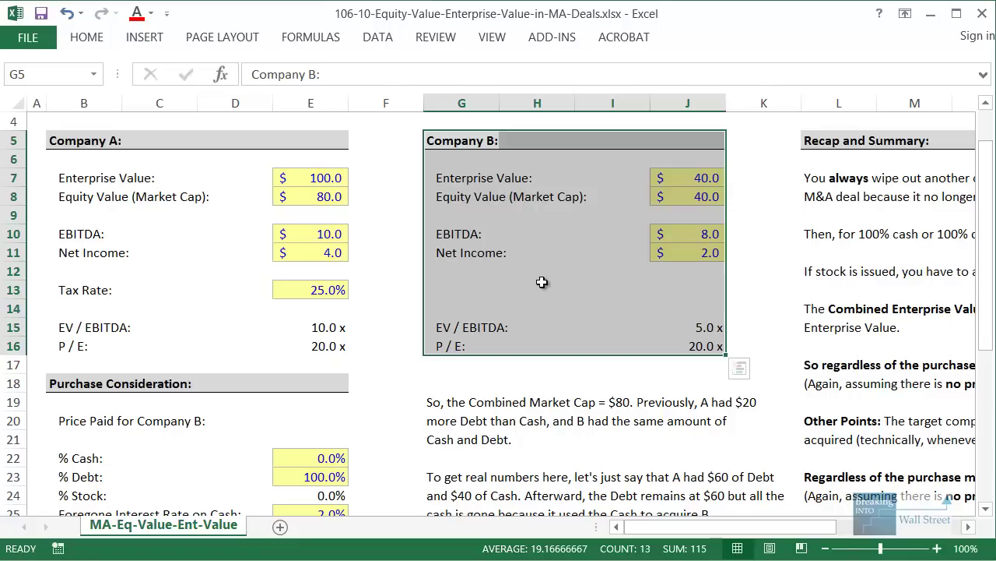
Set Price Paid for Company B equal to Company B's equity value
scroll(253, 349, down, 1)
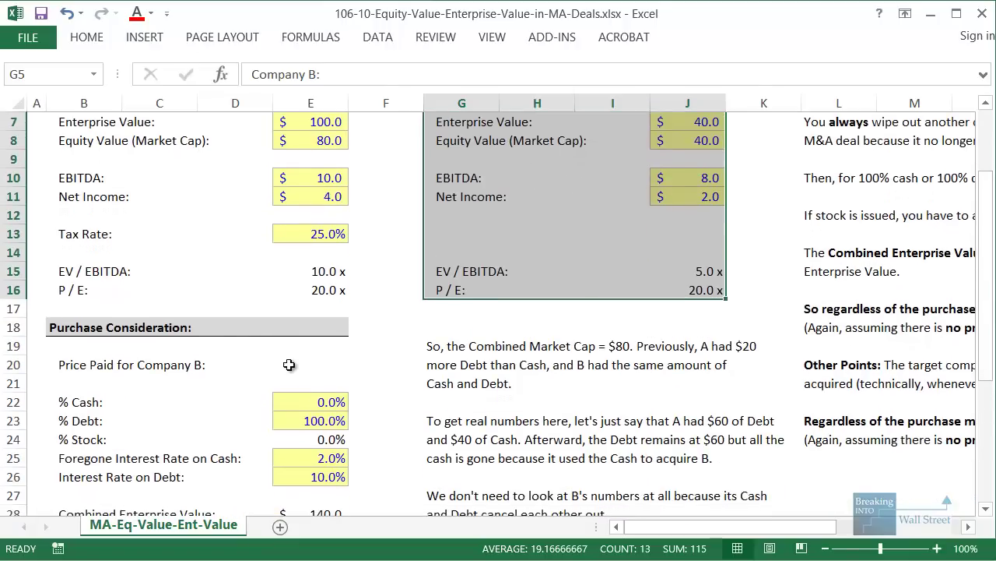
click(289, 362)
text(=+)
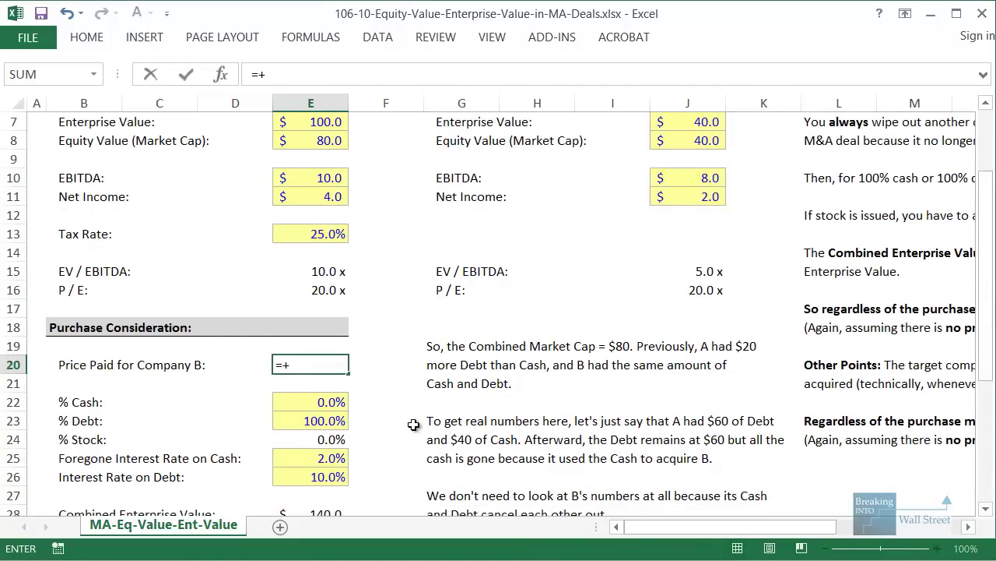
scroll(414, 425, up, 2)
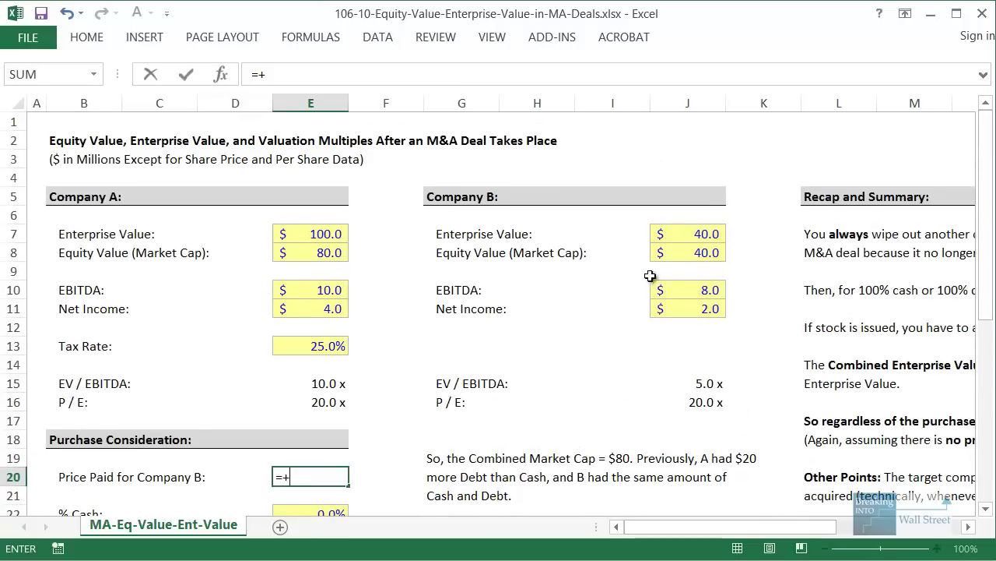
click(687, 255)
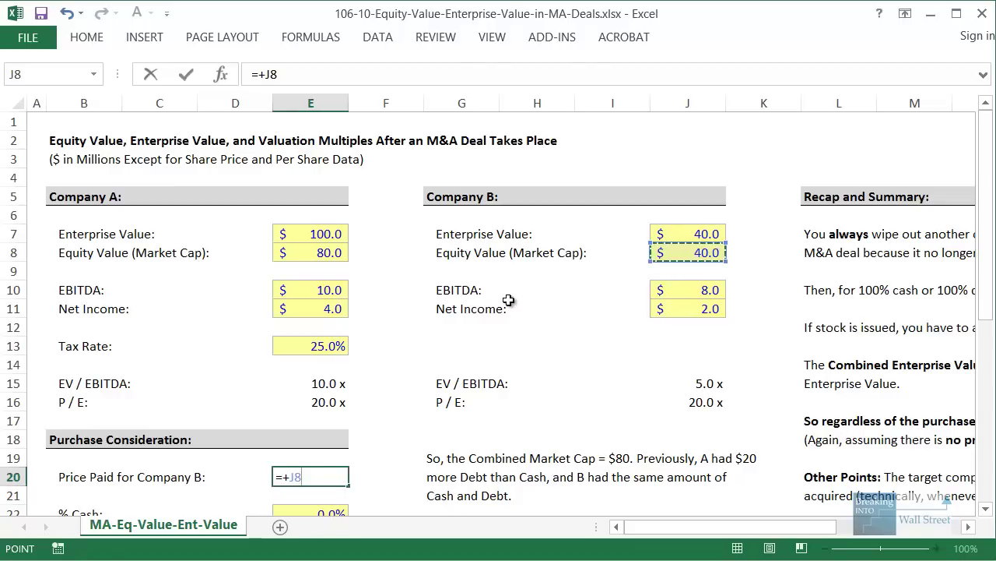
scroll(507, 300, down, 1)
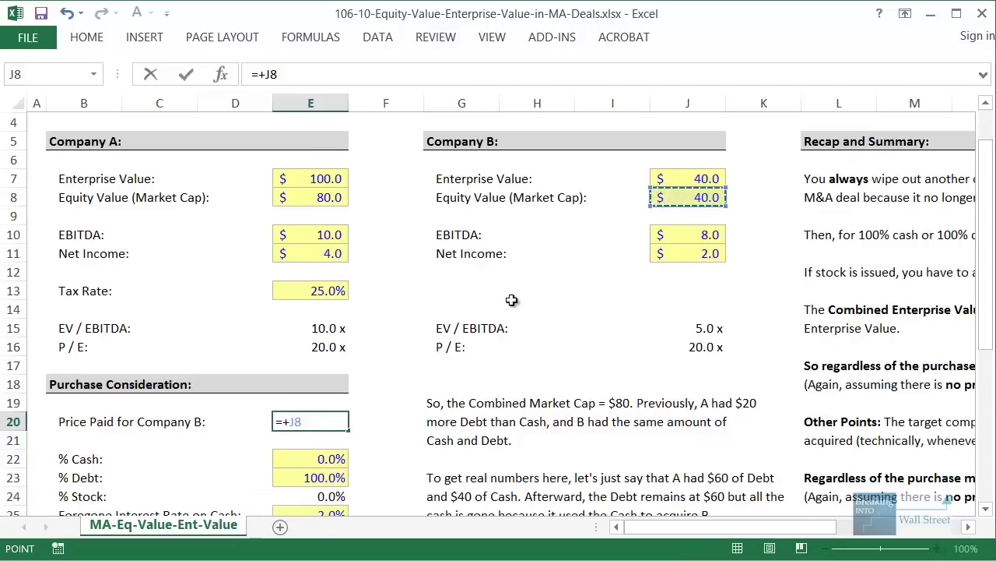
key(ctrl+Return)
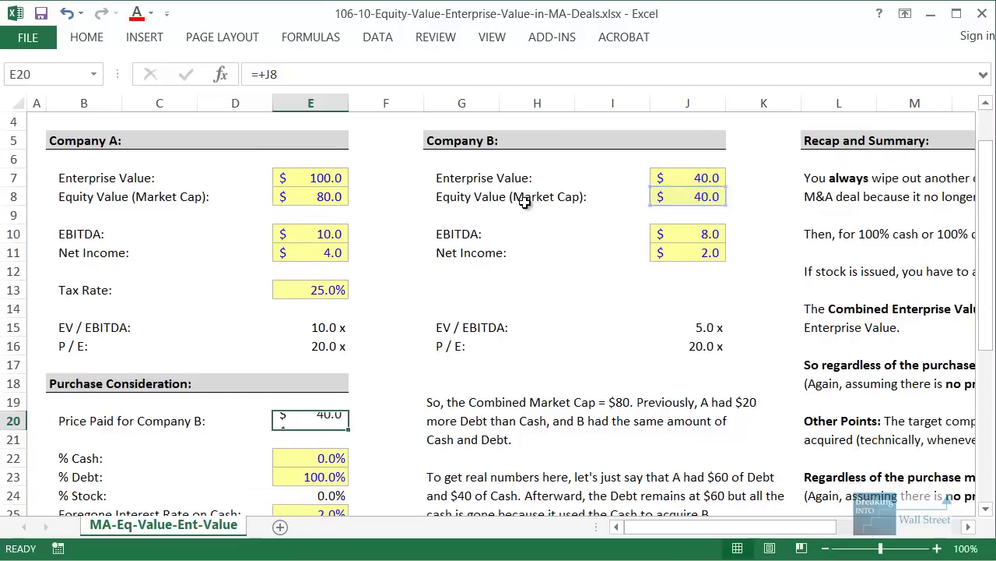
Make Combined Enterprise Value the sum of both companies' enterprise values, 140.0
scroll(573, 358, down, 2)
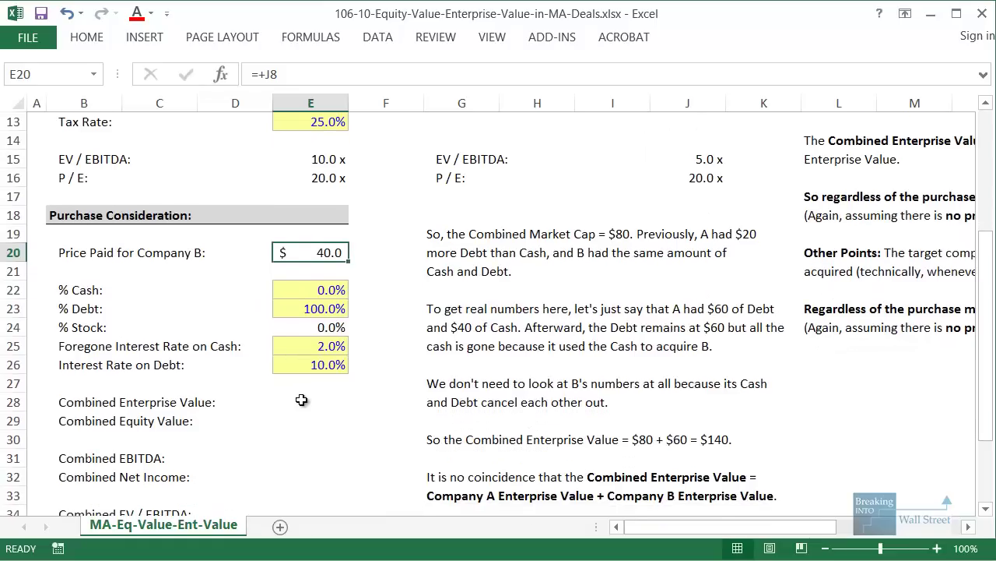
click(300, 401)
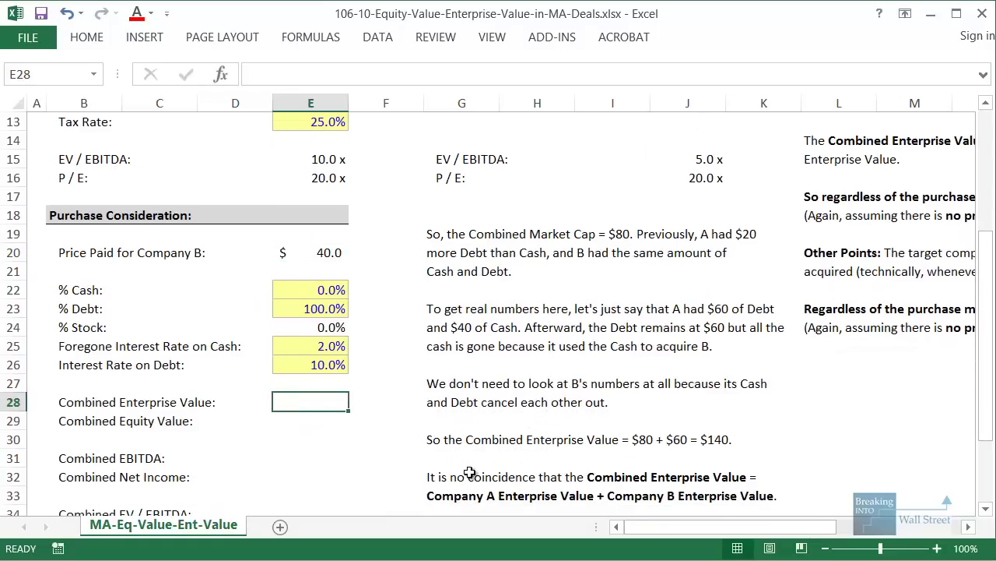
text(=+)
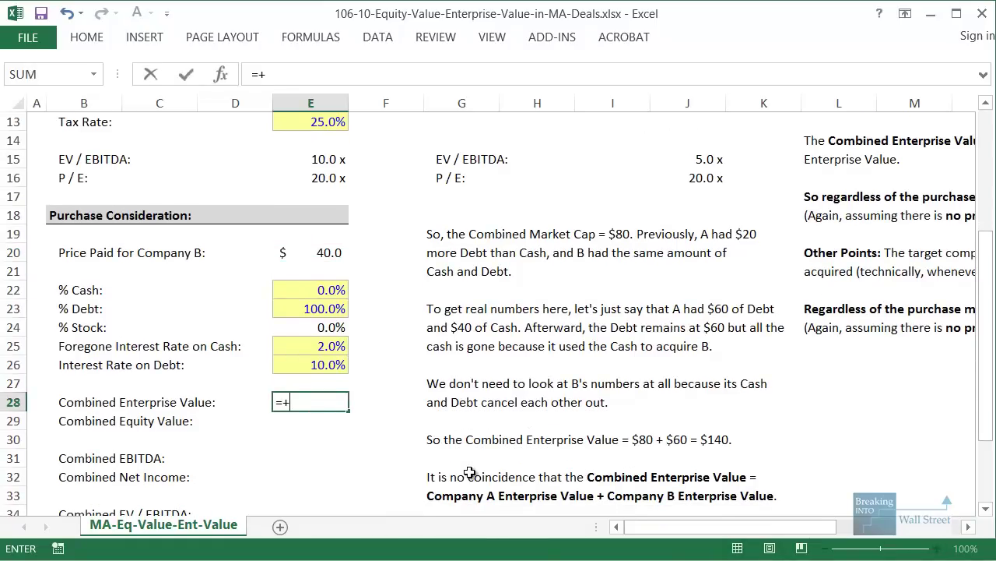
scroll(470, 473, up, 4)
text(+)
click(318, 236)
text(+)
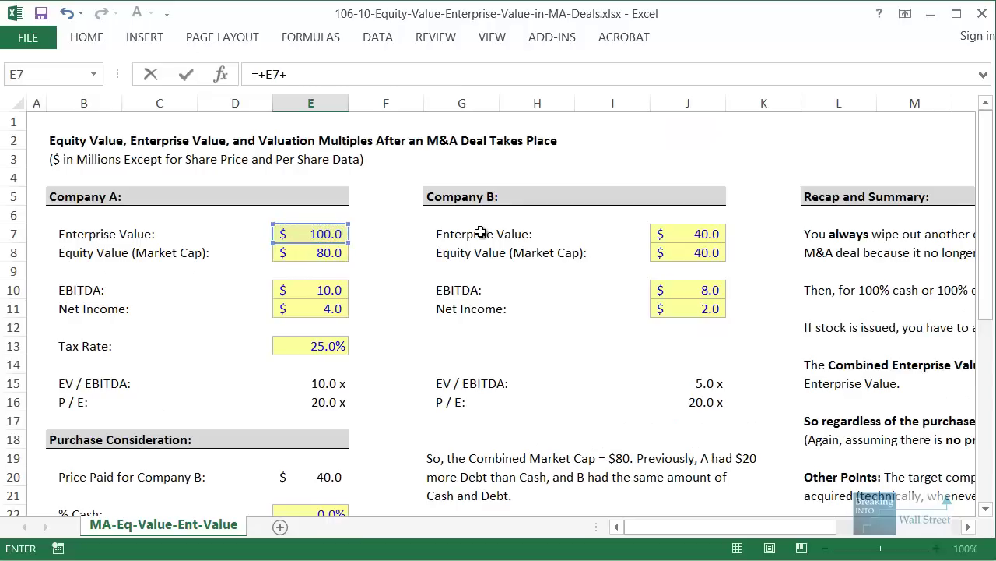
click(705, 233)
key(Return)
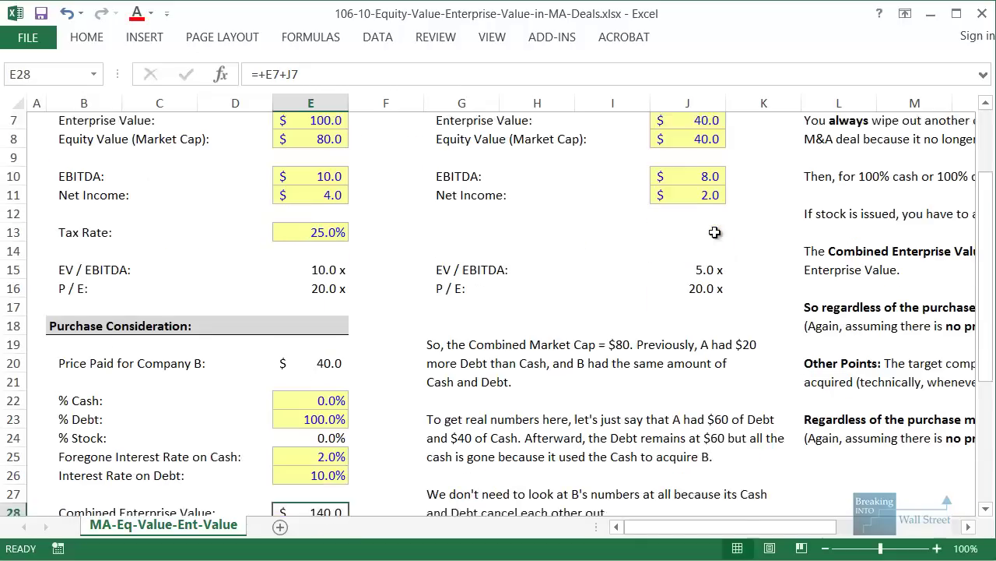
scroll(618, 269, down, 1)
scroll(449, 295, up, 3)
key(Down)
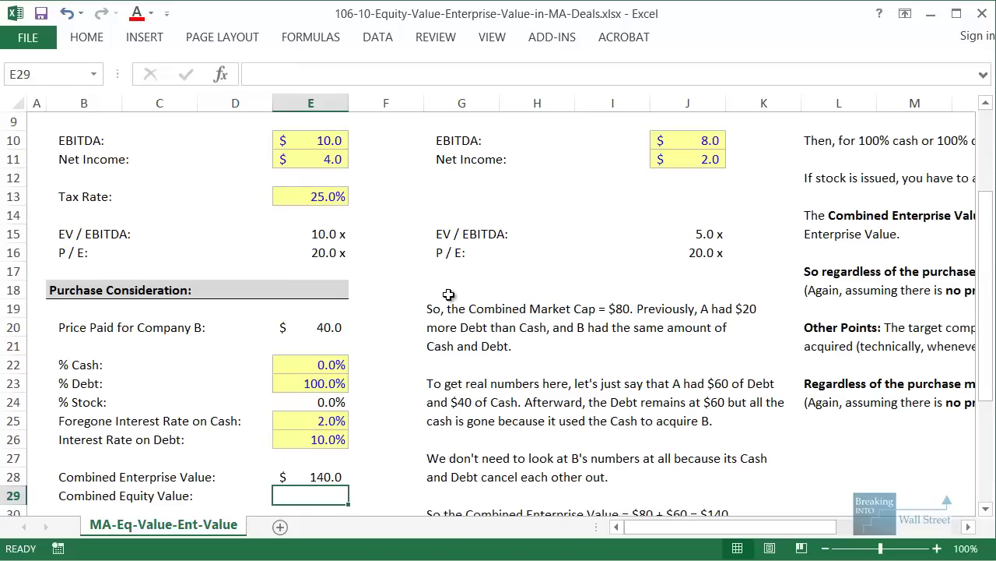
text(=+)
scroll(436, 287, up, 3)
Complete =+E8+E20*E24 in E29 so Combined Equity Value reads 80.0
click(300, 251)
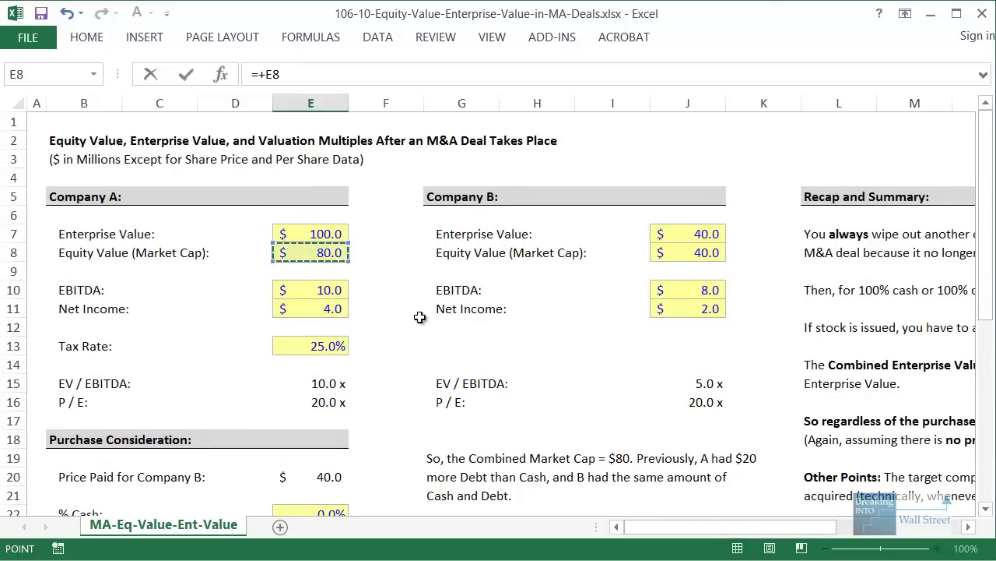
drag(429, 241, 757, 262)
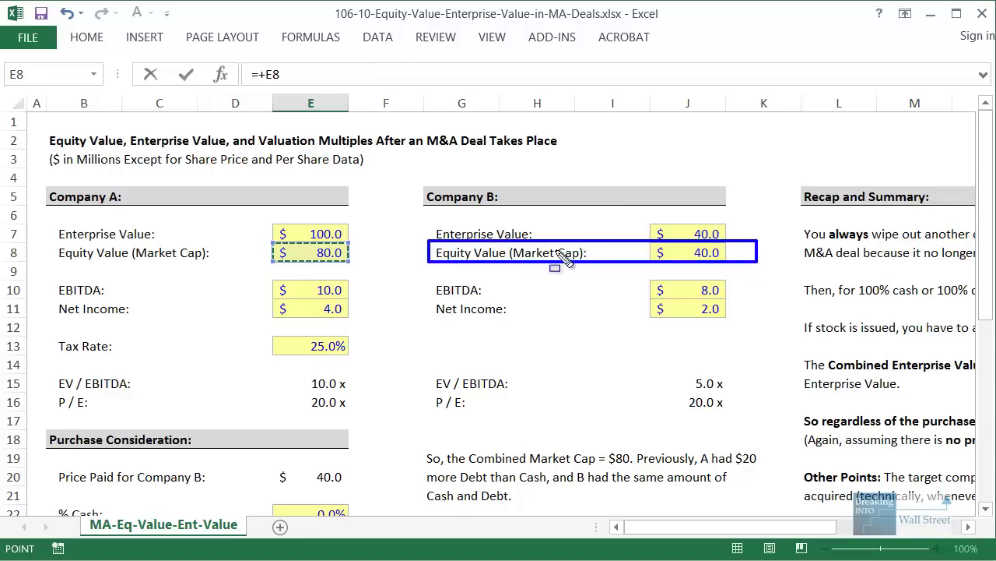
drag(417, 180, 794, 210)
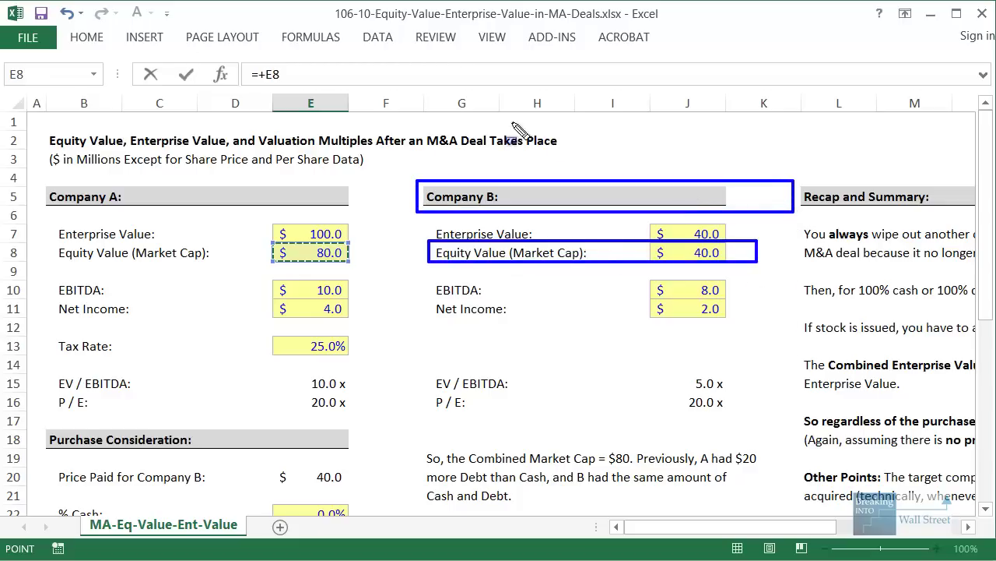
drag(272, 241, 380, 261)
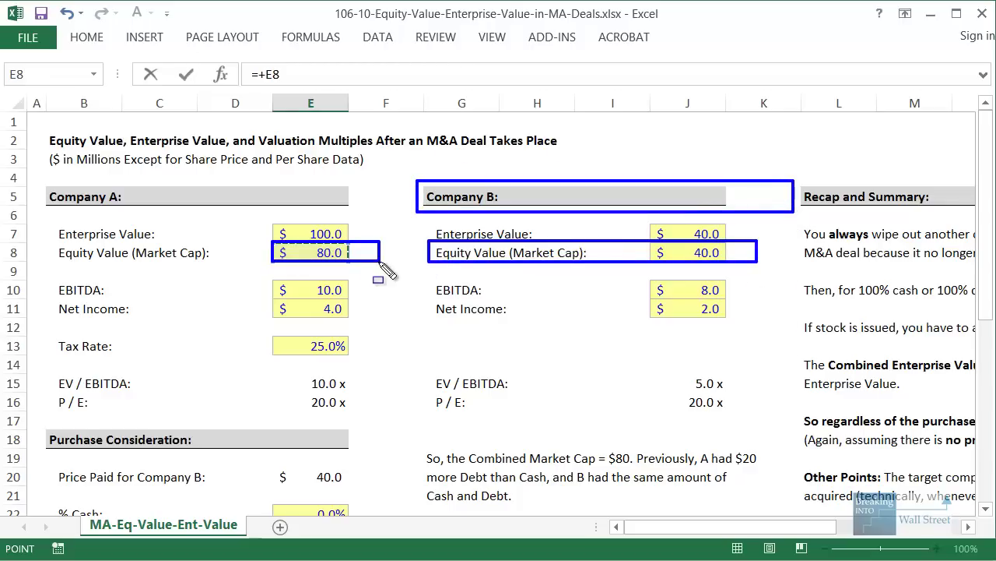
key(Escape)
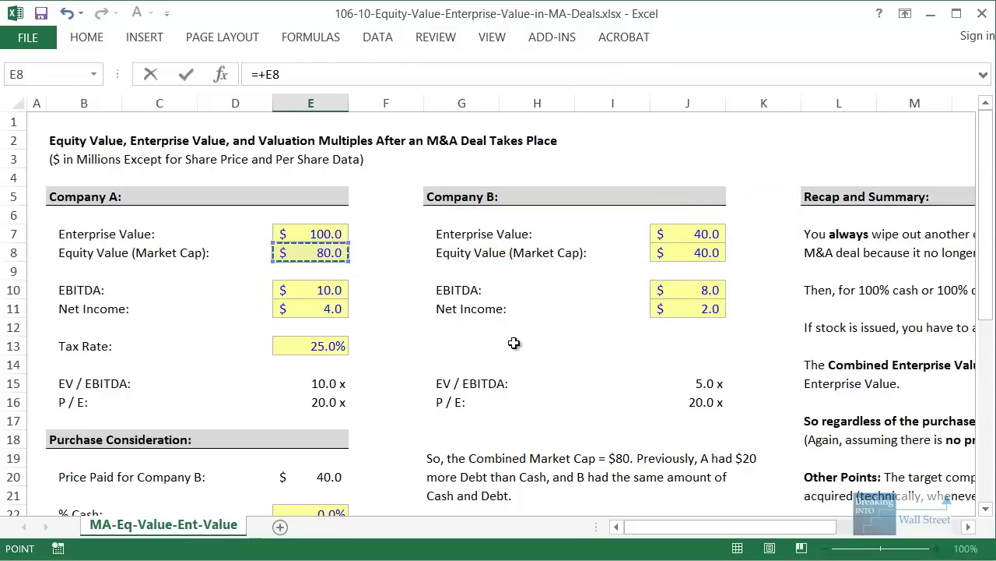
scroll(514, 343, down, 3)
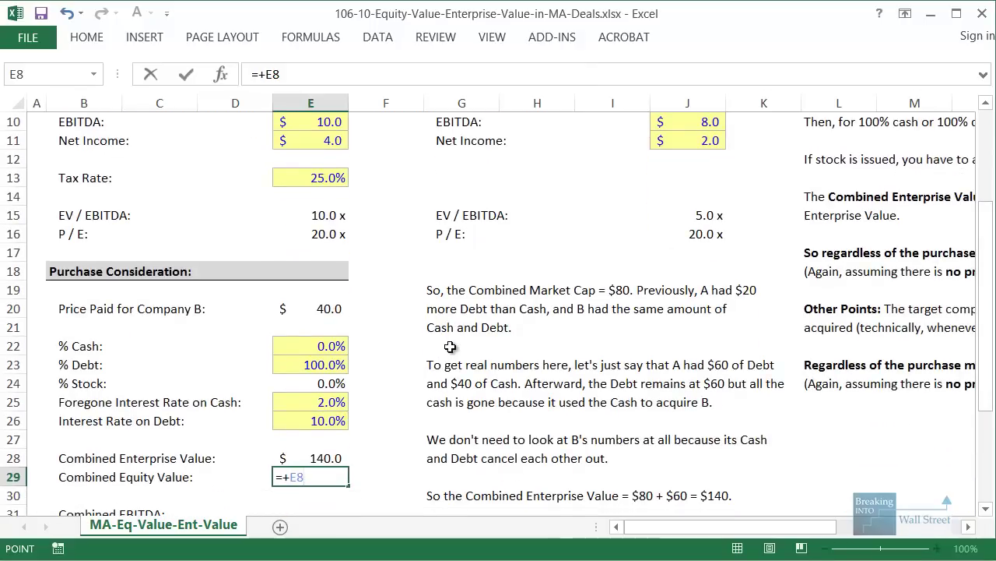
scroll(450, 347, down, 1)
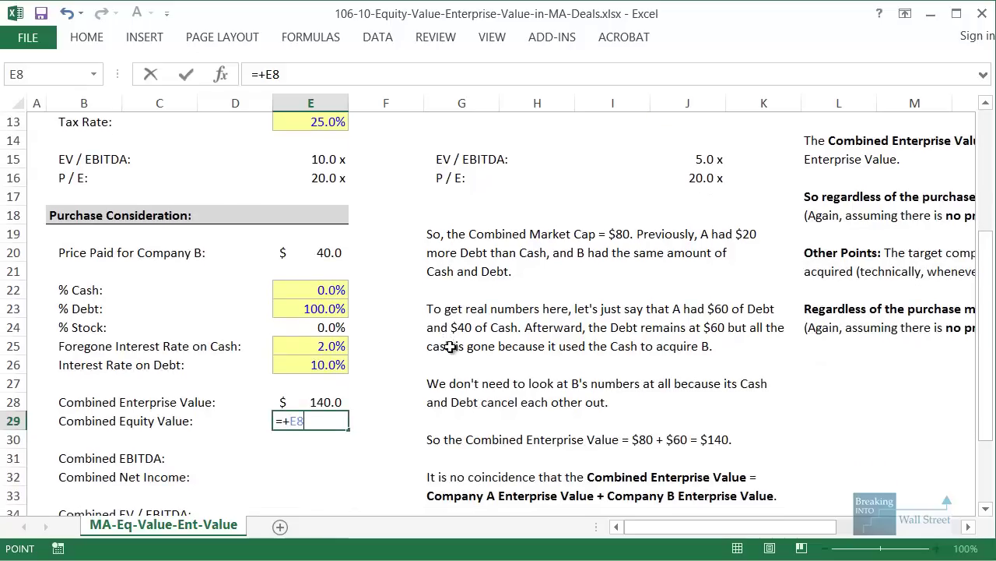
key(Up)
key(Up)
key(Up)
key(Up)
key(Up)
key(Up)
key(Up)
key(Up)
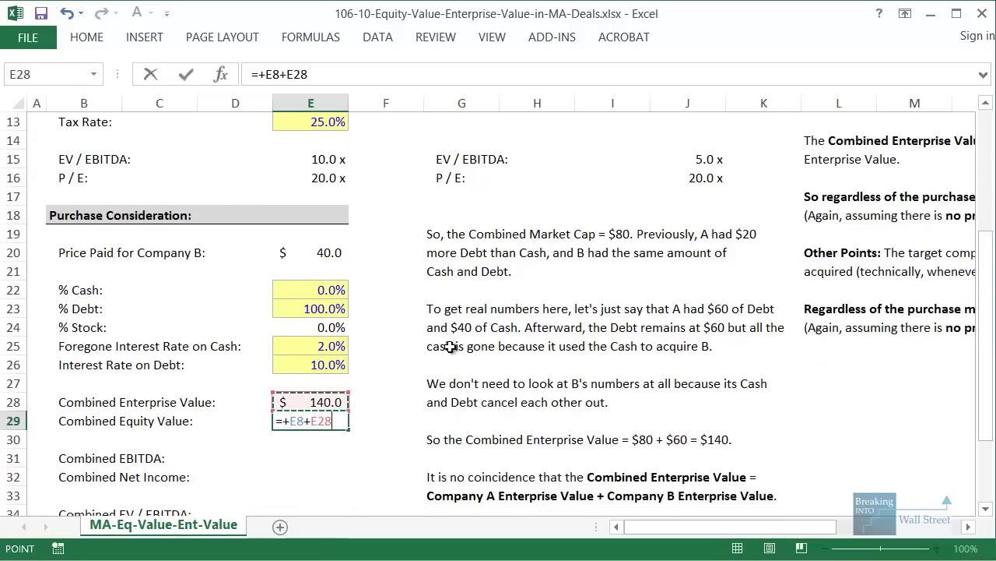
key(Up)
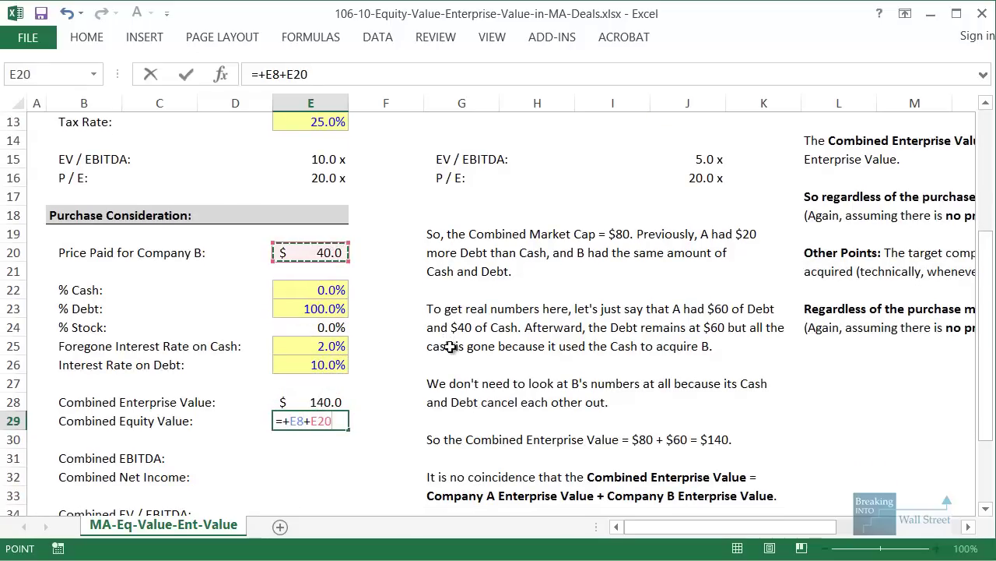
text(*)
key(Up)
key(Up)
key(Up)
key(Up)
key(Up)
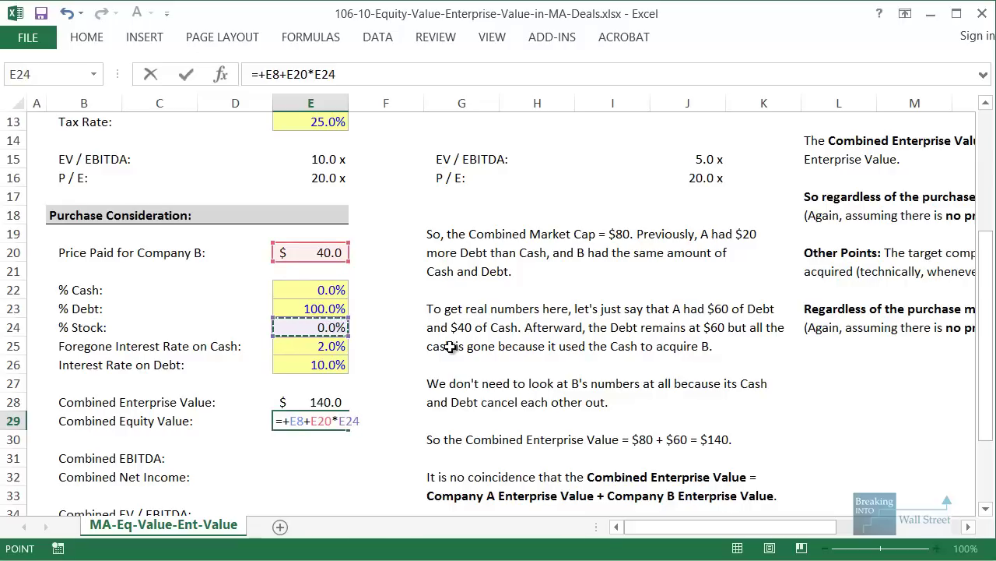
key(ctrl+Return)
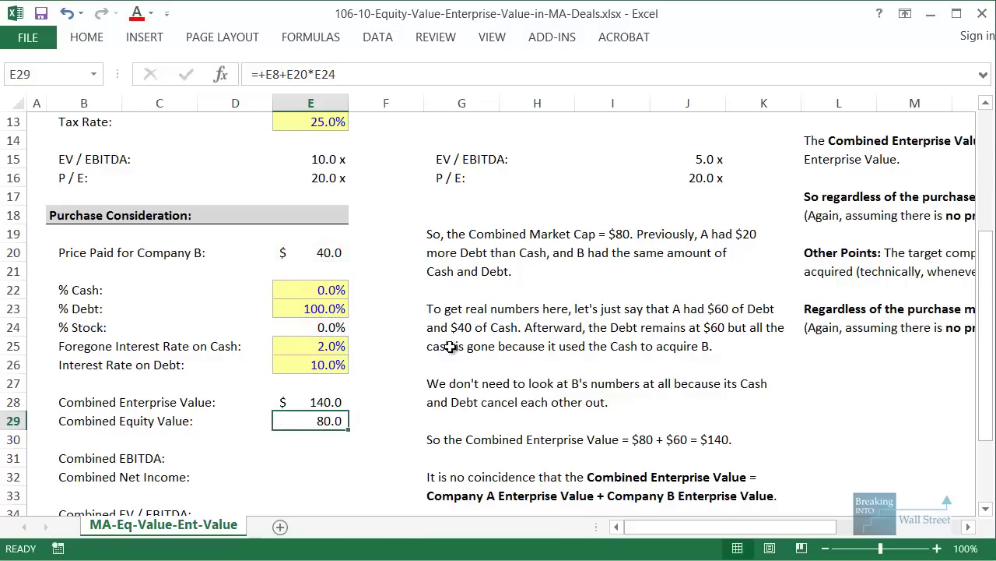
key(Up)
key(Up)
key(Up)
key(Up)
key(Up)
key(Up)
Set % Debt to 80% and check % Stock and Combined Equity Value, now 88.0
text(80%)
key(ctrl+Return)
key(Up)
key(Down)
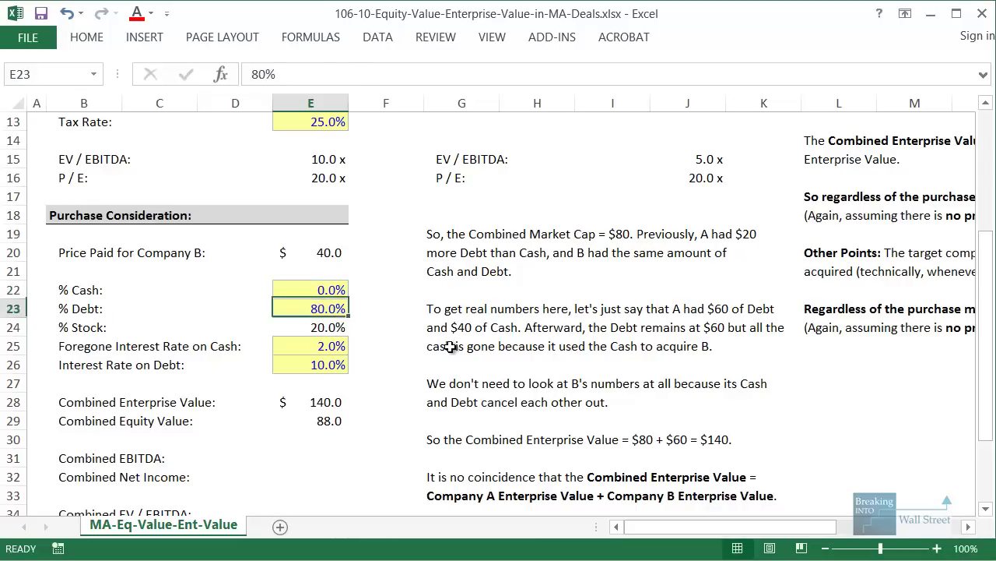
key(Down)
key(shift+space)
key(Down)
key(Down)
key(Down)
key(Down)
key(Down)
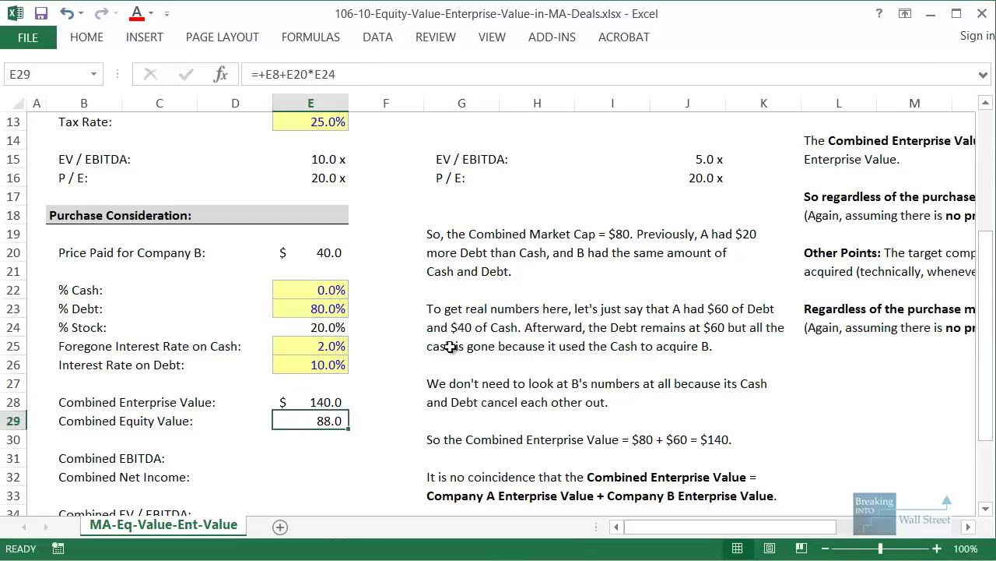
key(shift+space)
scroll(331, 420, up, 4)
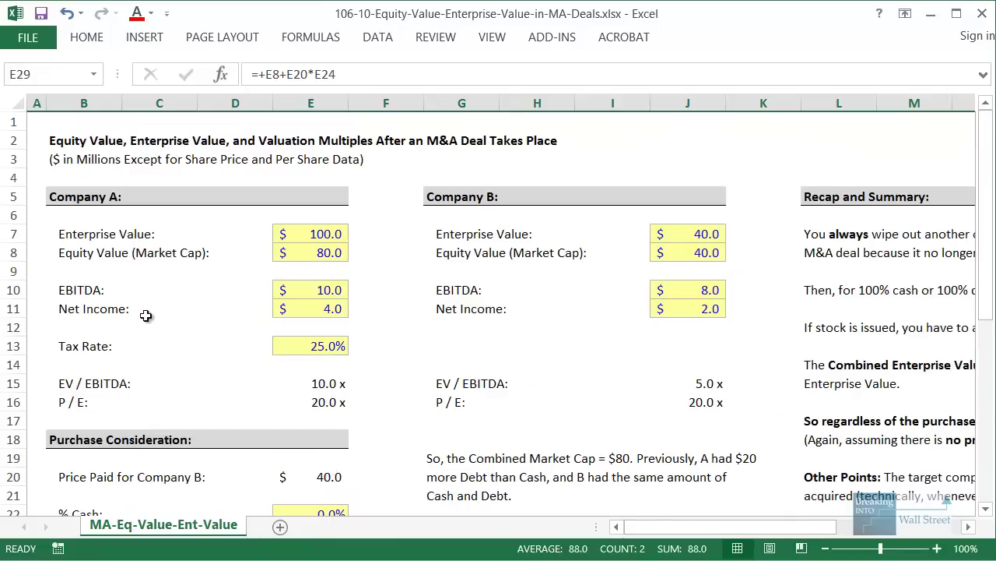
scroll(148, 327, down, 5)
click(311, 252)
Enter =+E10+J10 in E31 so Combined EBITDA shows $18.0
click(333, 401)
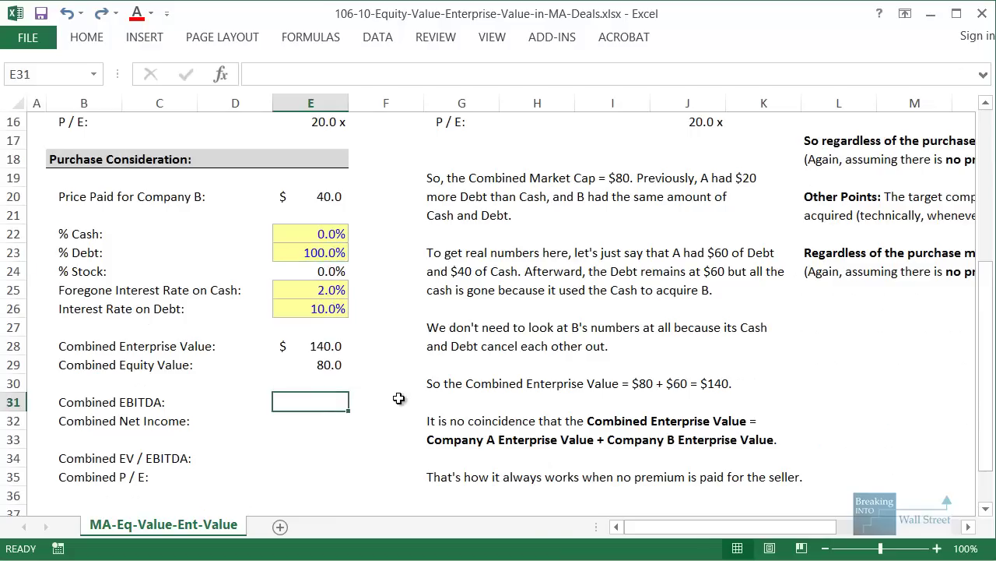
text(=+)
scroll(399, 382, up, 4)
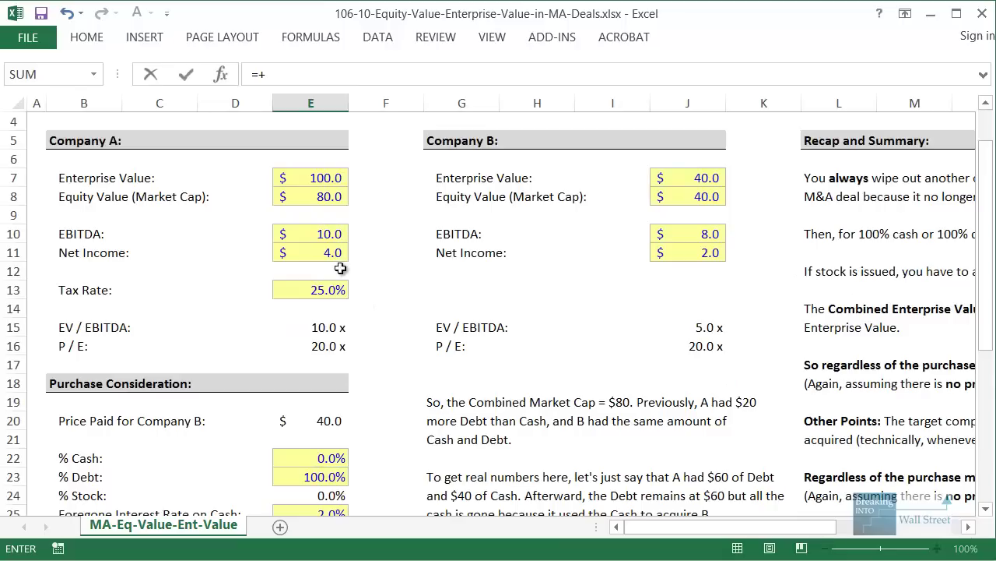
click(316, 237)
text(+)
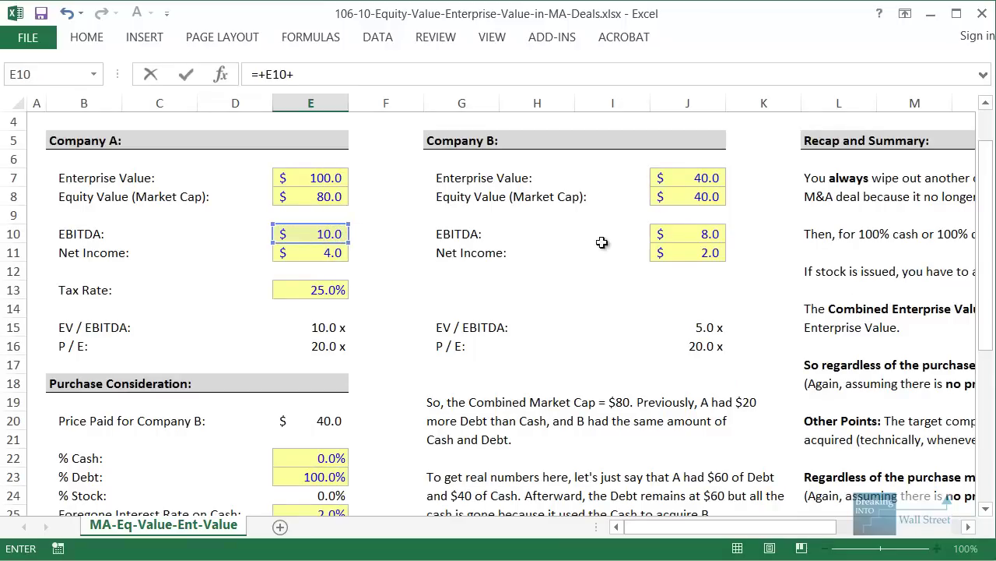
click(711, 238)
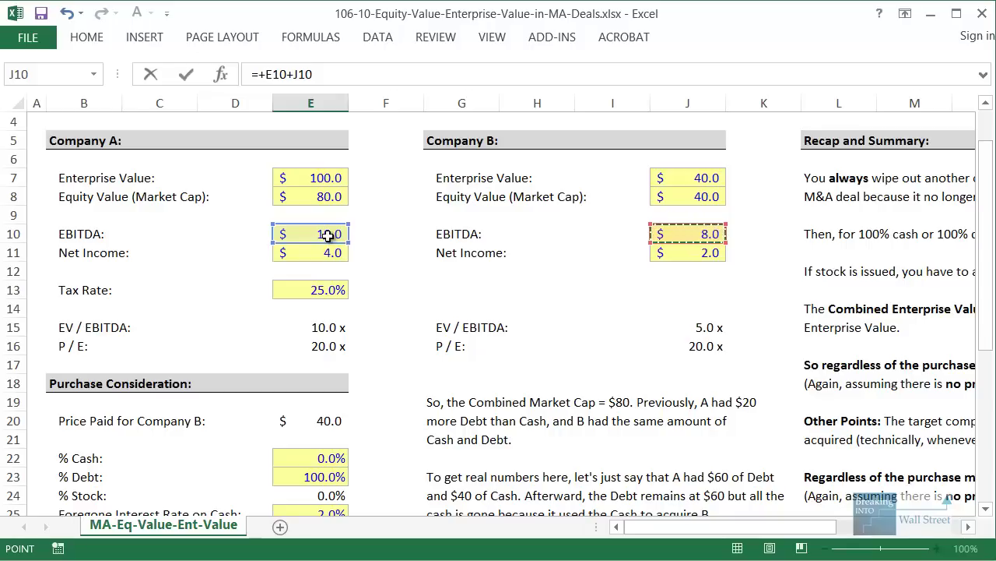
scroll(318, 251, down, 2)
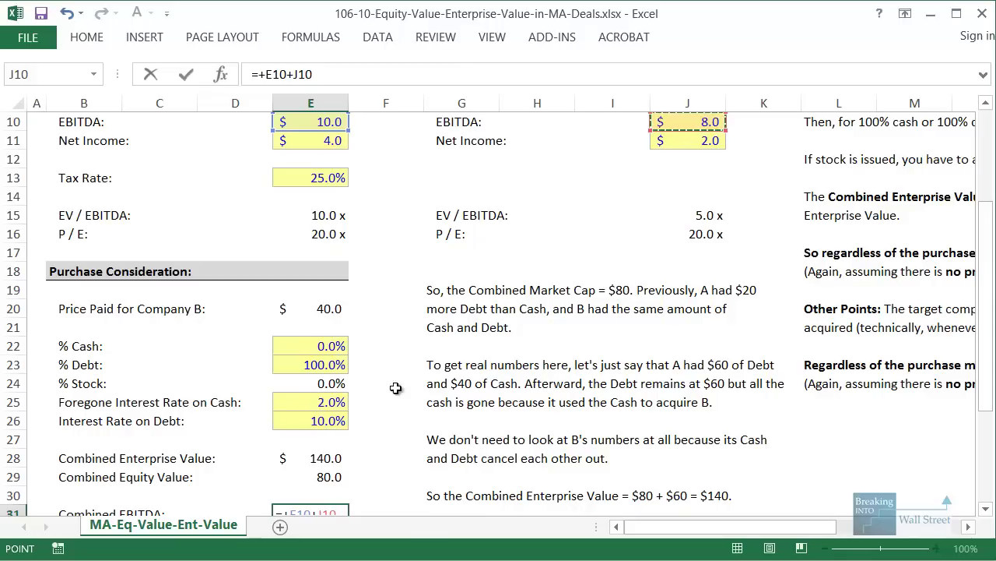
key(Return)
scroll(434, 360, down, 2)
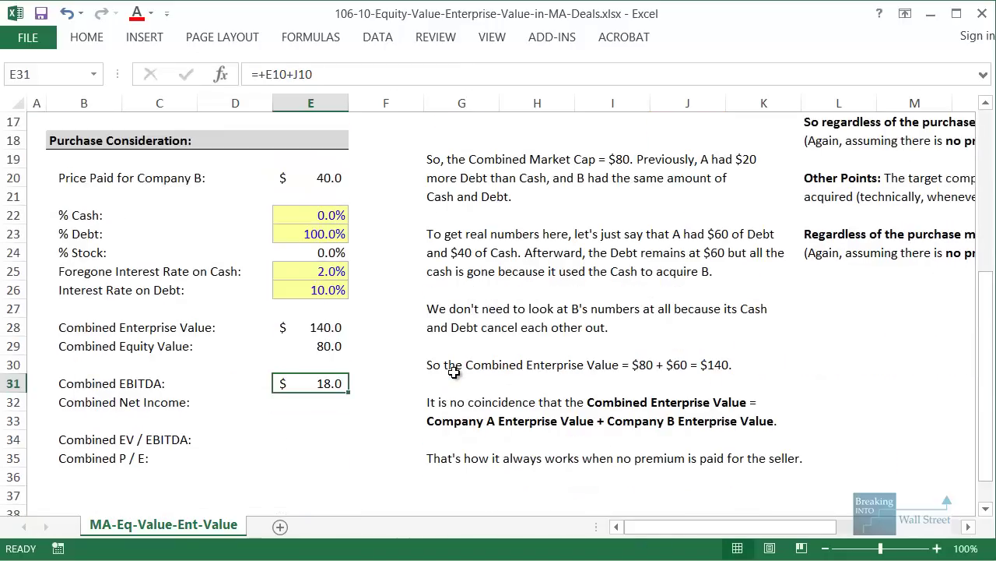
key(Down)
Start Combined Net Income as both net incomes less after-tax debt interest E20*E23*E26*(1-E13)
text(=+)
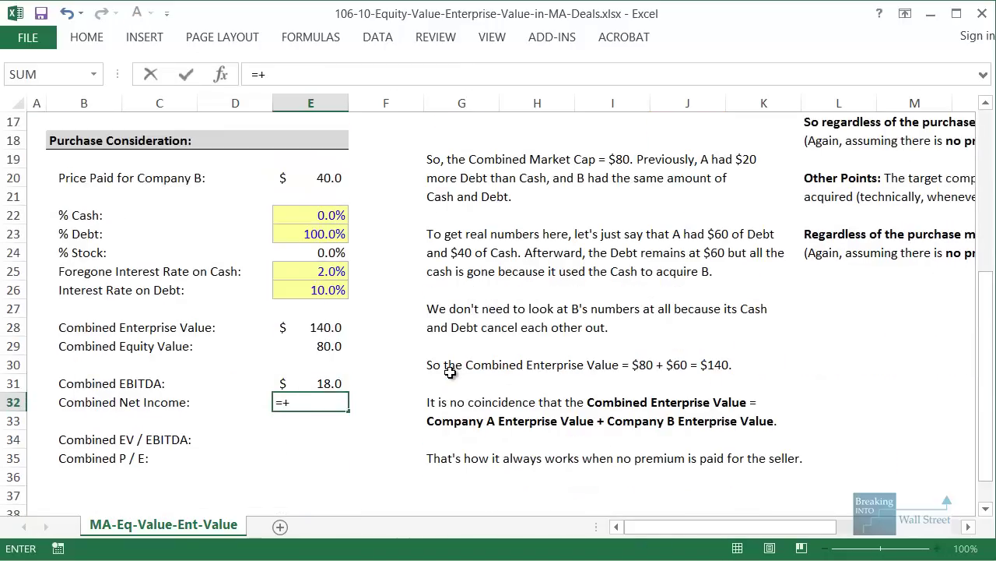
scroll(450, 373, up, 4)
click(328, 233)
text(+)
click(704, 235)
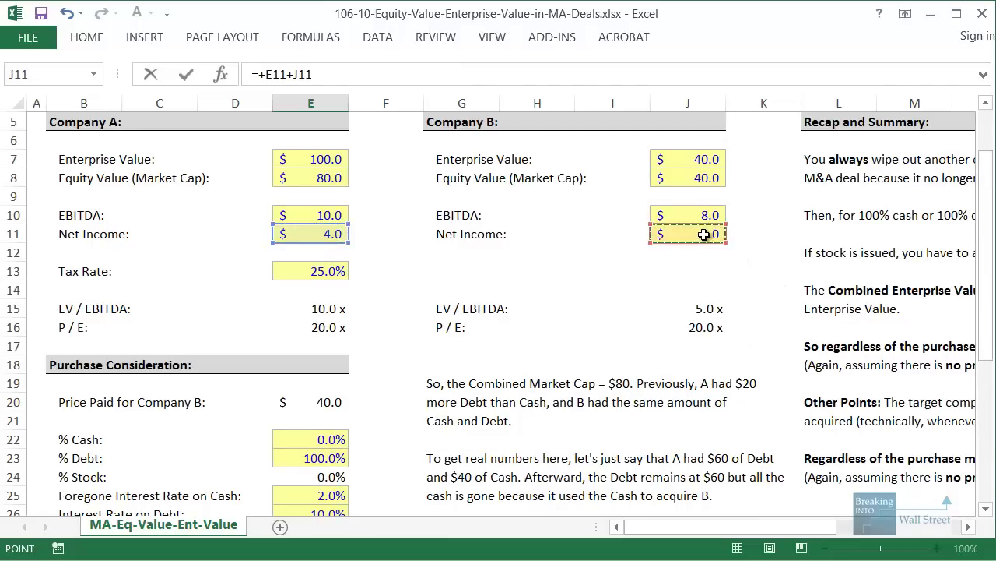
text(+)
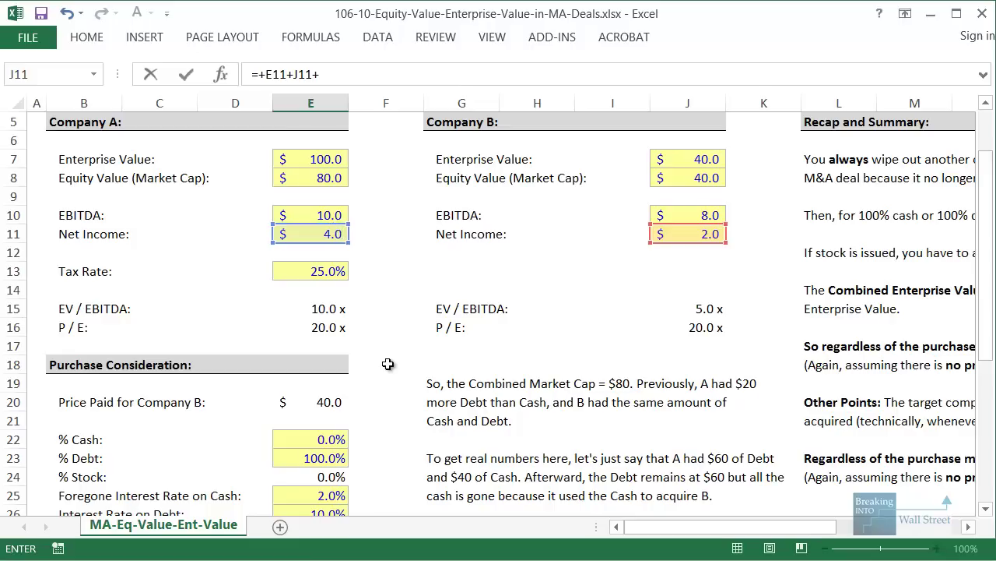
scroll(386, 365, down, 3)
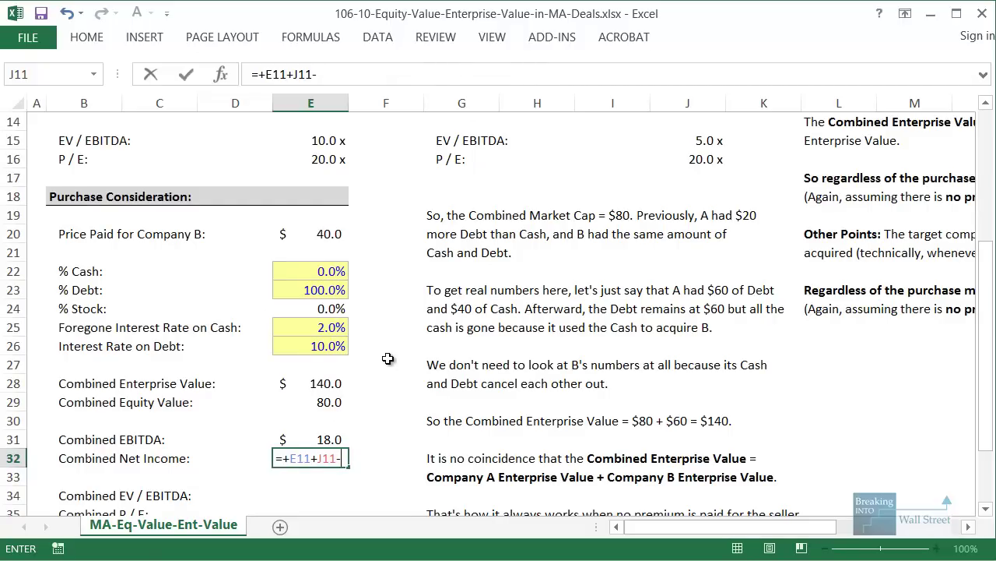
click(313, 234)
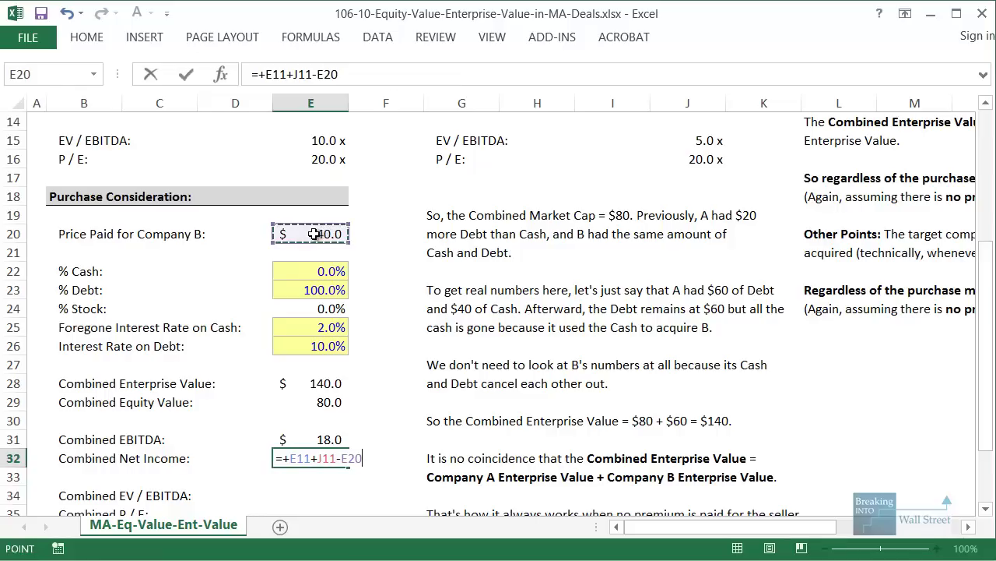
text(*)
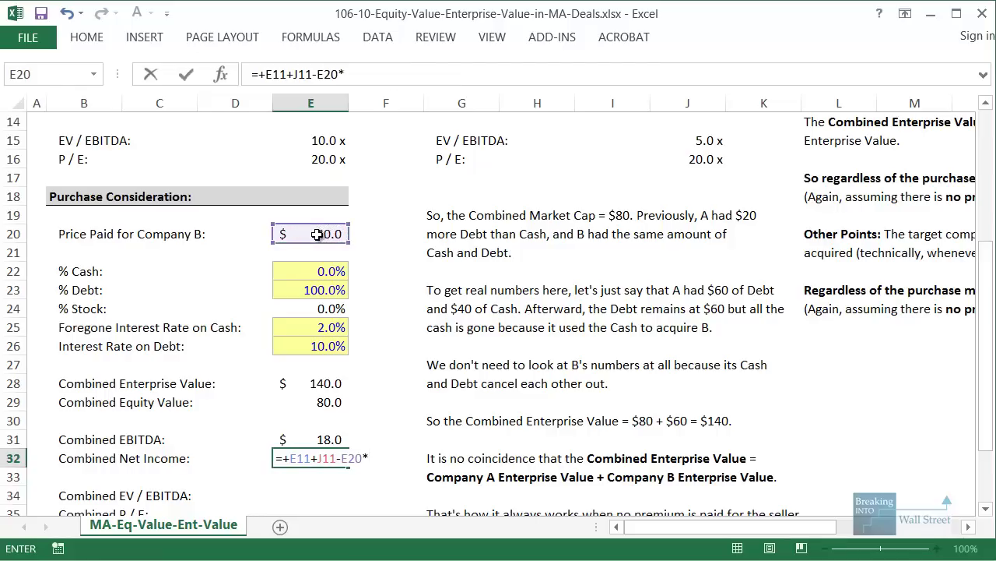
click(329, 290)
text(*)
click(330, 345)
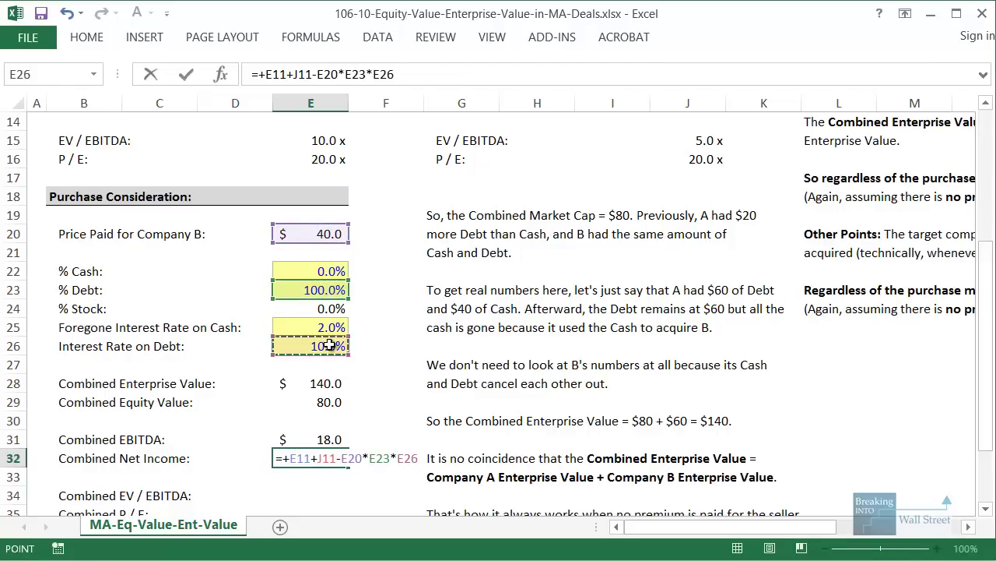
text(*)
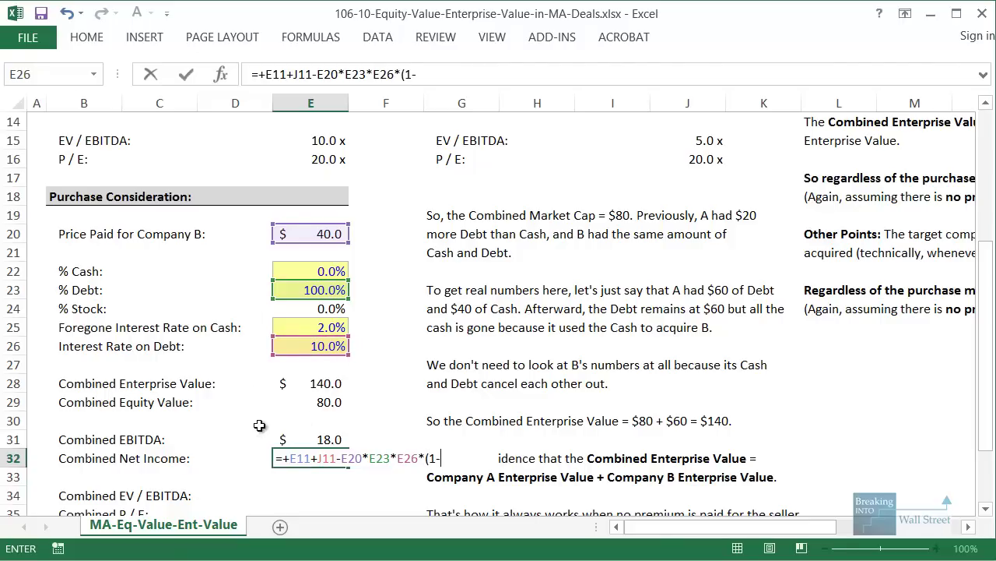
scroll(260, 423, up, 4)
click(330, 323)
scroll(376, 337, down, 2)
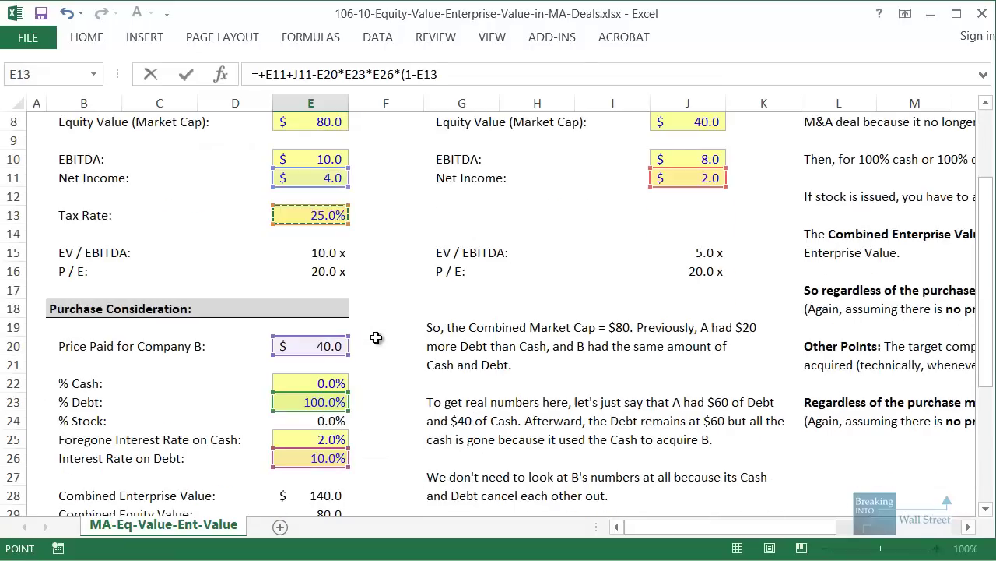
text(()
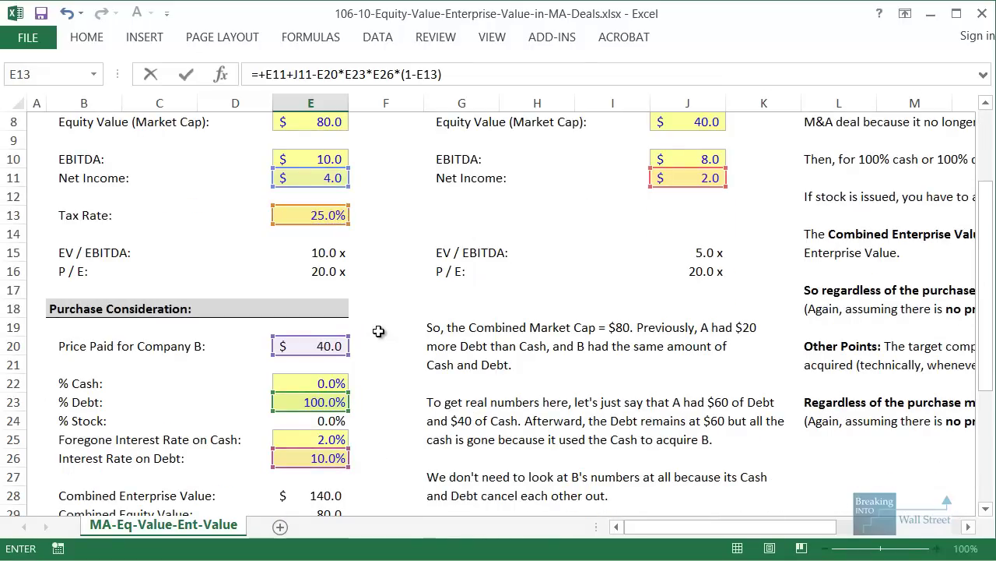
scroll(380, 332, down, 2)
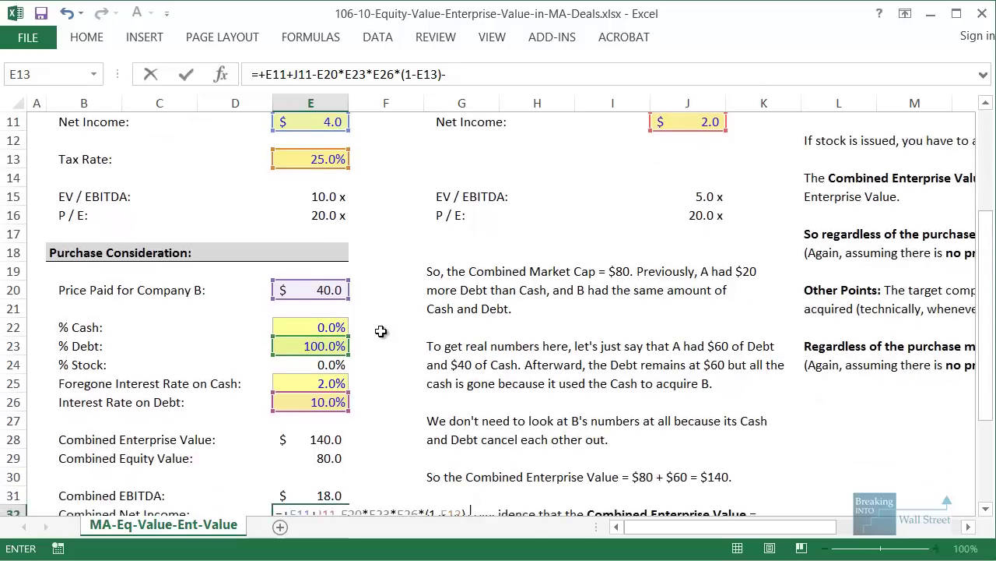
scroll(316, 205, down, 1)
Subtract after-tax foregone cash interest E20*E22*E25*(1-E13), giving Combined Net Income 3.0
text(-)
click(312, 179)
text(*)
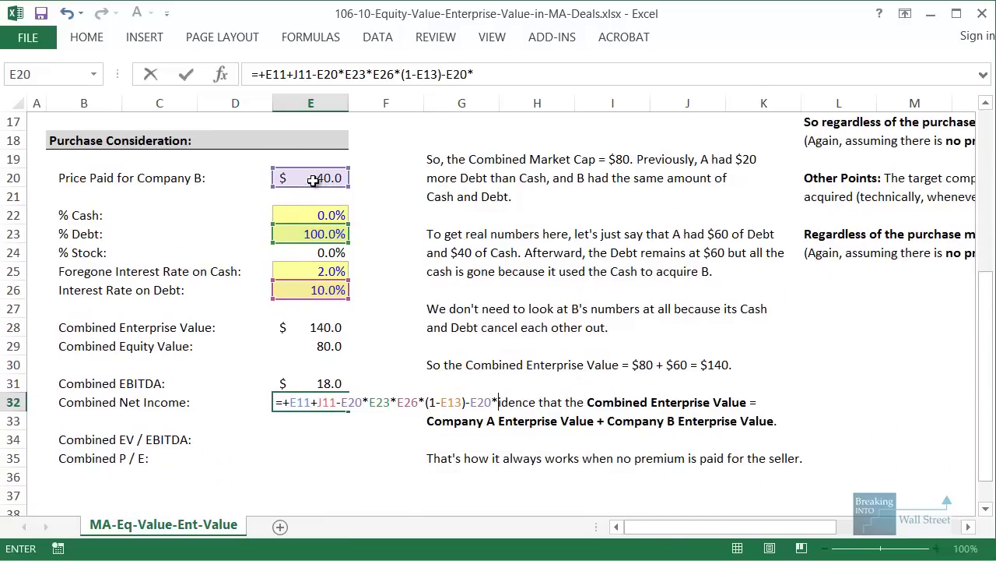
click(335, 212)
text(*)
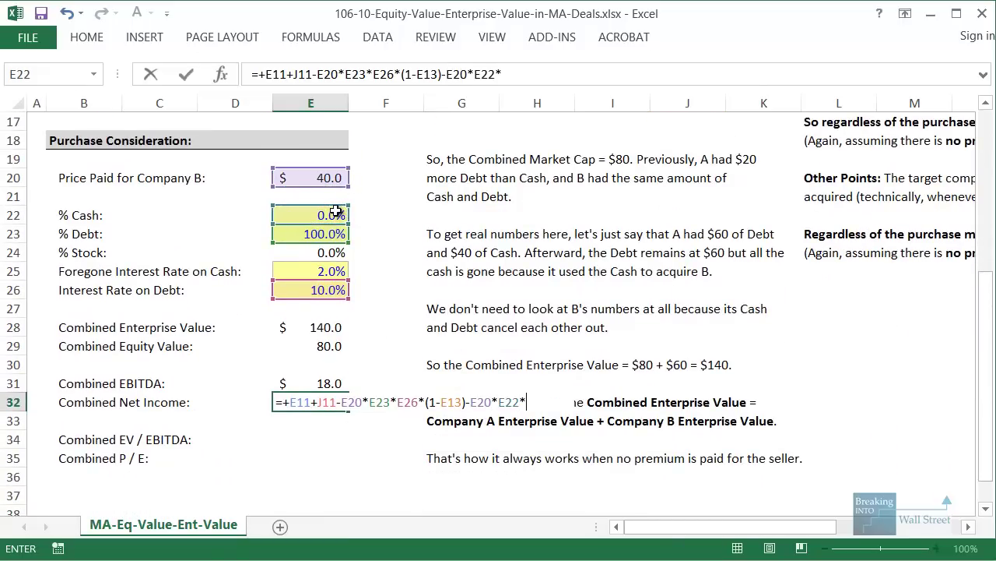
click(332, 276)
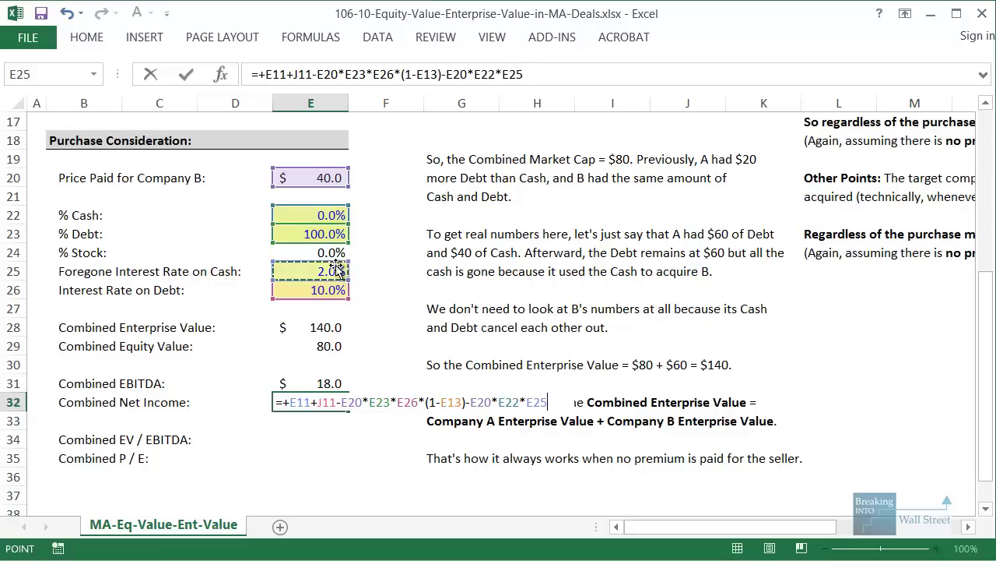
text(*)
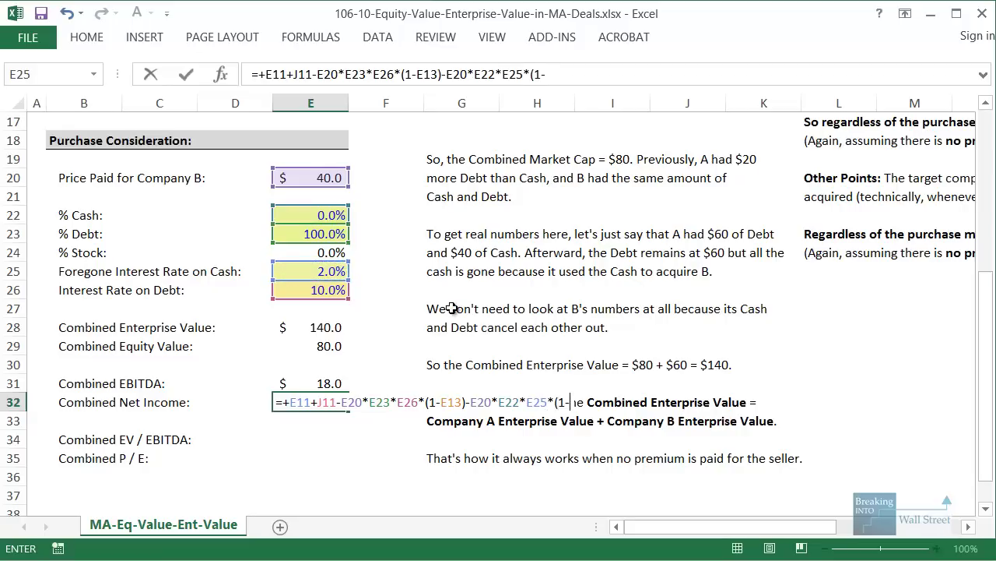
scroll(451, 309, up, 5)
click(328, 344)
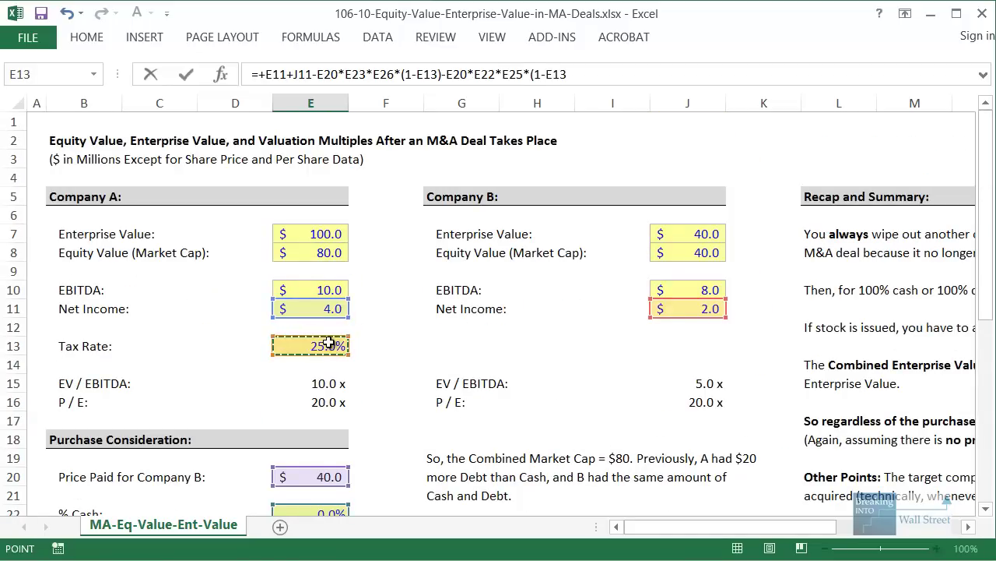
key(ctrl+Return)
scroll(330, 344, down, 4)
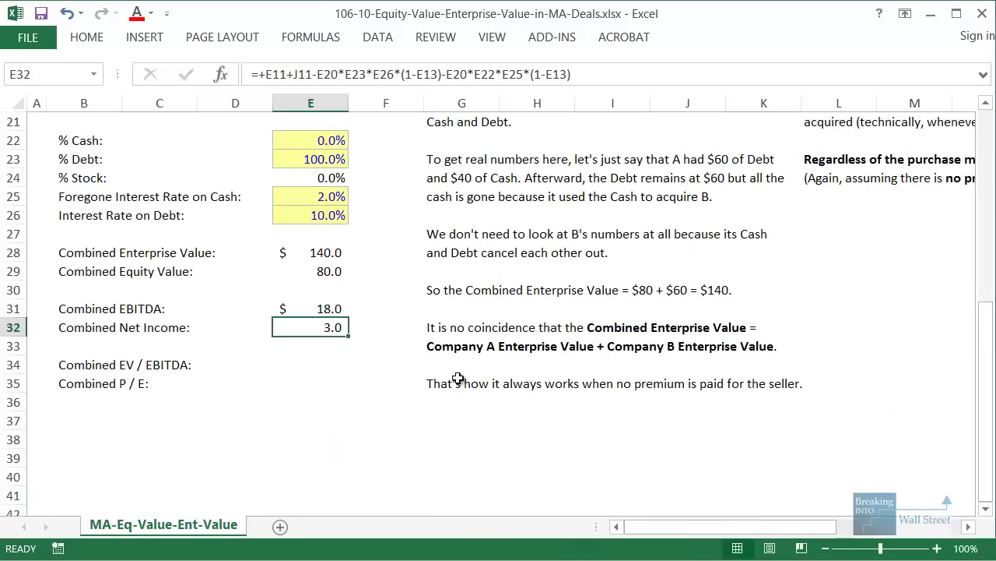
drag(14, 328, 14, 308)
key(Down)
key(Down)
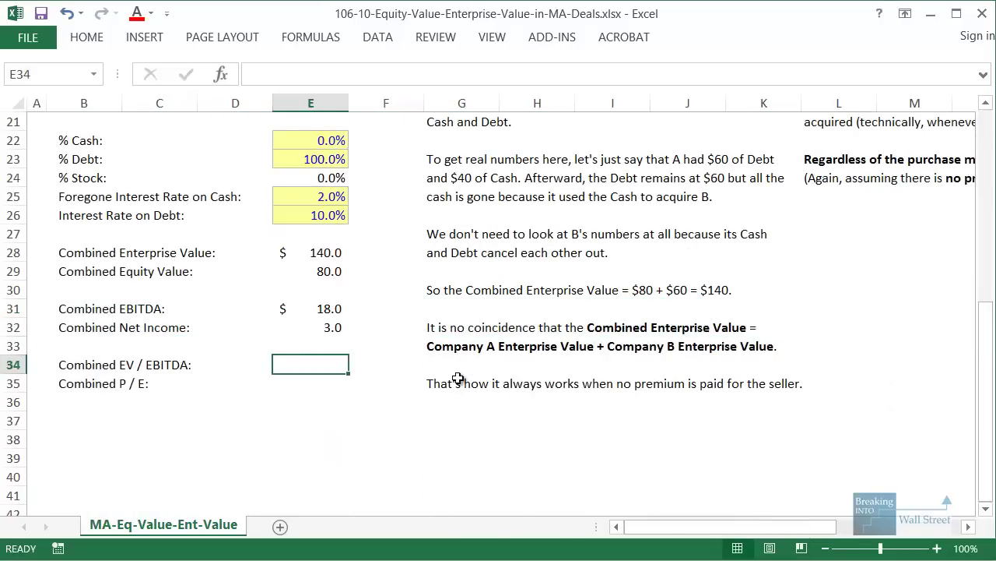
Enter =+E28/E31 for Combined EV / EBITDA, giving 7.8x
text(=)
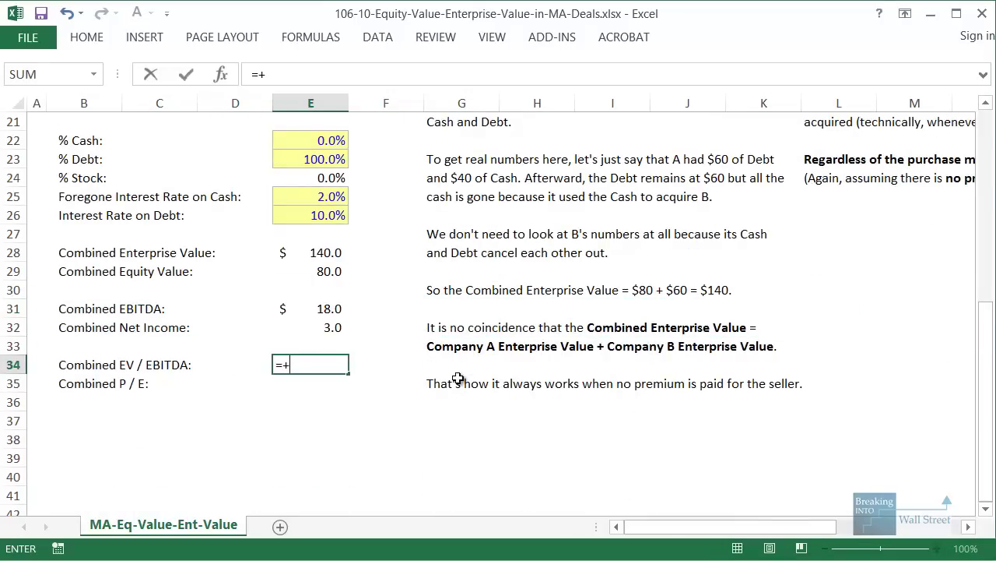
text(+)
key(Up)
key(Up)
key(Up)
key(Up)
key(Up)
key(Up)
text(/)
key(Up)
key(Up)
key(Up)
key(ctrl+Return)
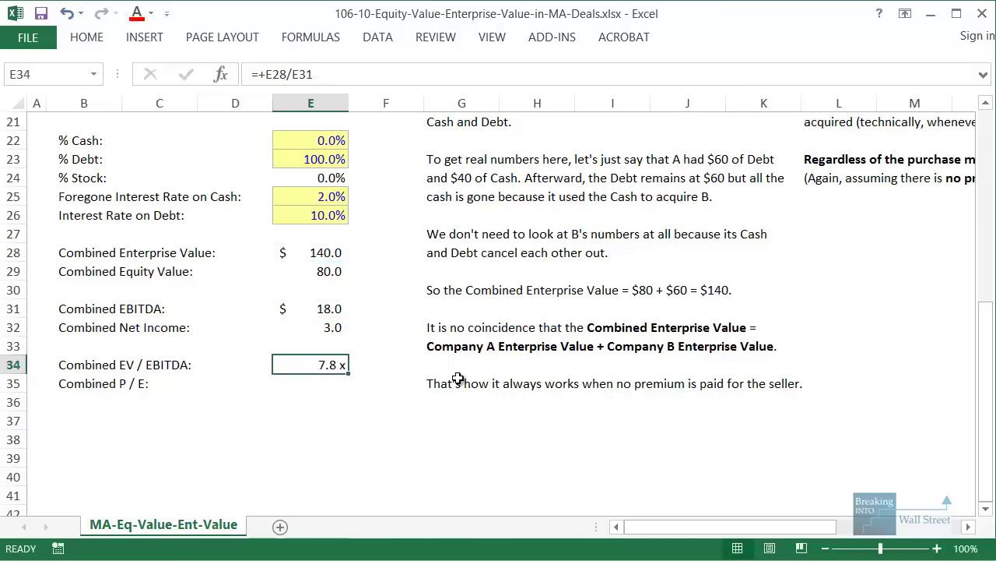
Enter =+E29/E32 for Combined P / E (26.7x) and select both multiple rows
key(Down)
text(=+)
key(Up)
key(Up)
key(Up)
key(Up)
key(Up)
key(Up)
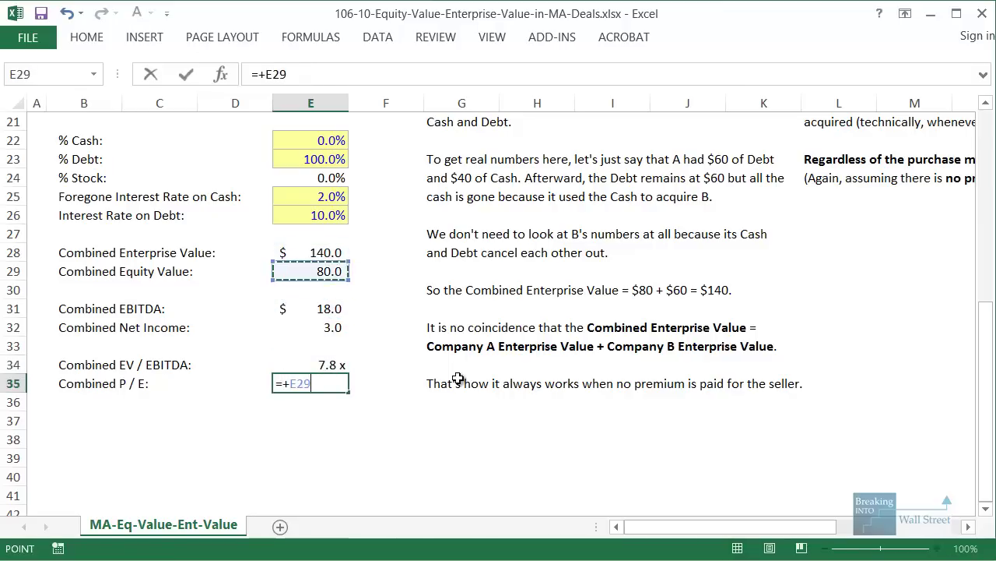
text(/)
key(Up)
key(Up)
key(Up)
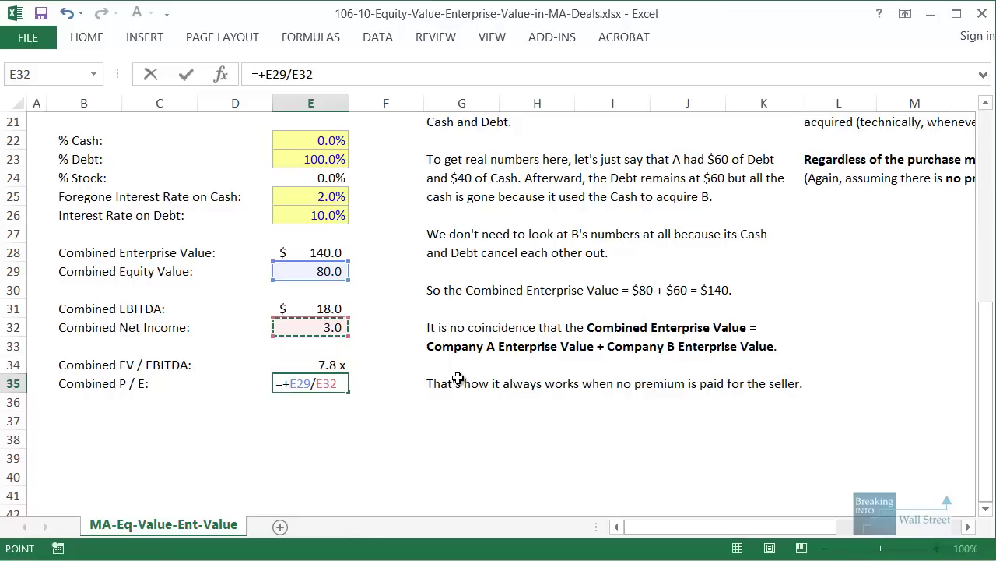
key(ctrl+Return)
key(Up)
key(shift+space)
key(shift+Down)
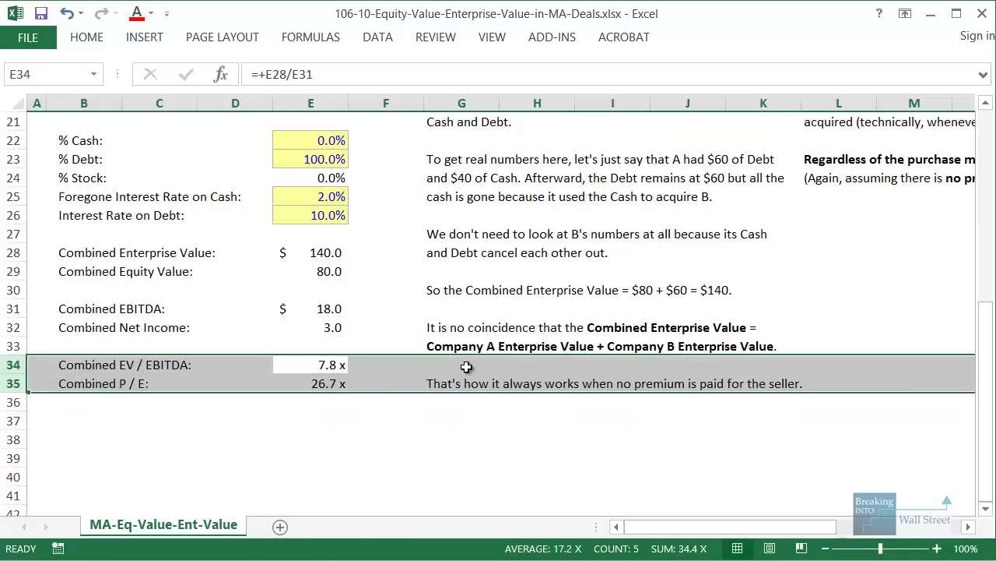
scroll(466, 366, up, 2)
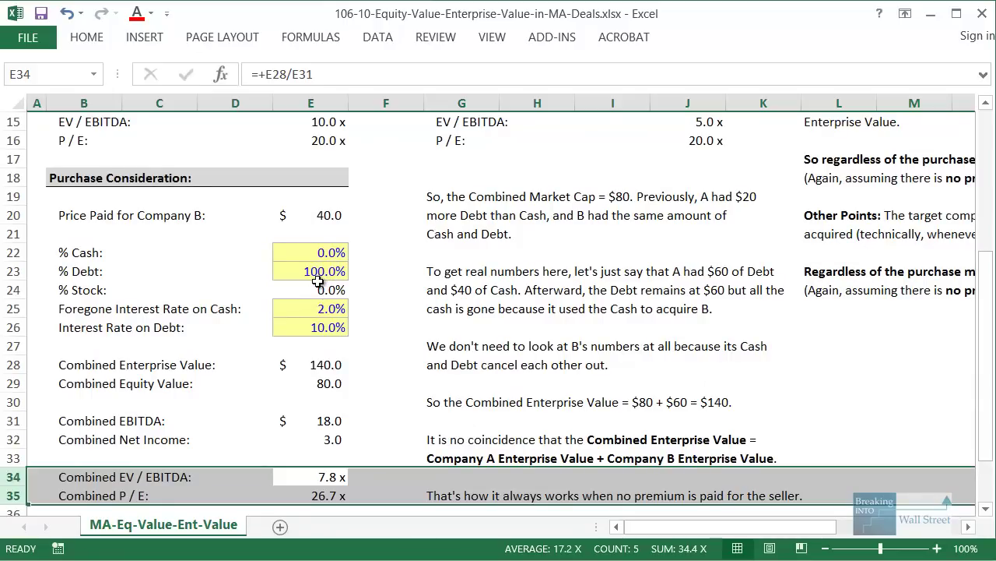
drag(68, 252, 210, 289)
click(315, 252)
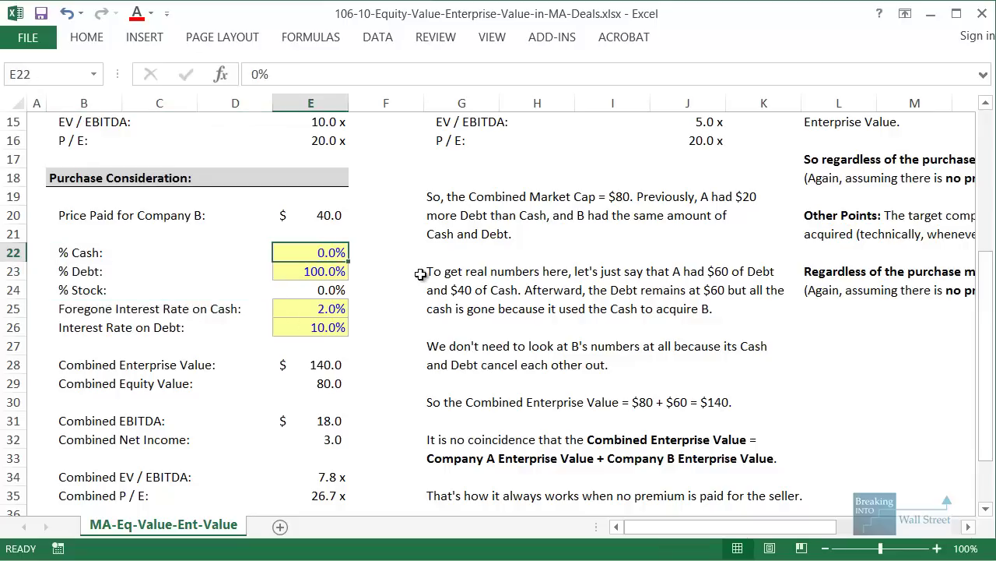
text(1/%)
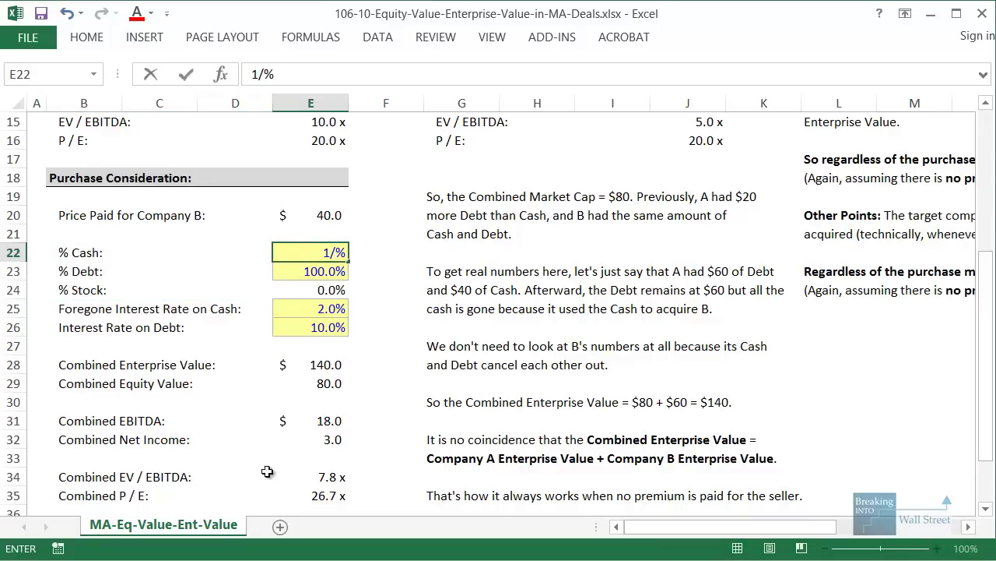
scroll(272, 478, down, 1)
mouse_move(291, 407)
mouse_down()
mouse_move(360, 433)
mouse_move(363, 456)
mouse_up()
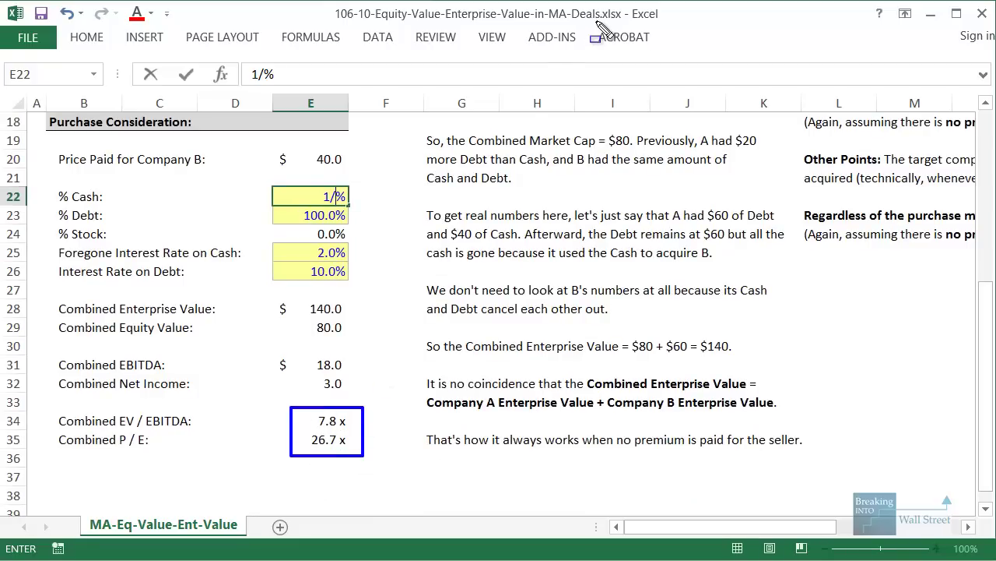
key(Return)
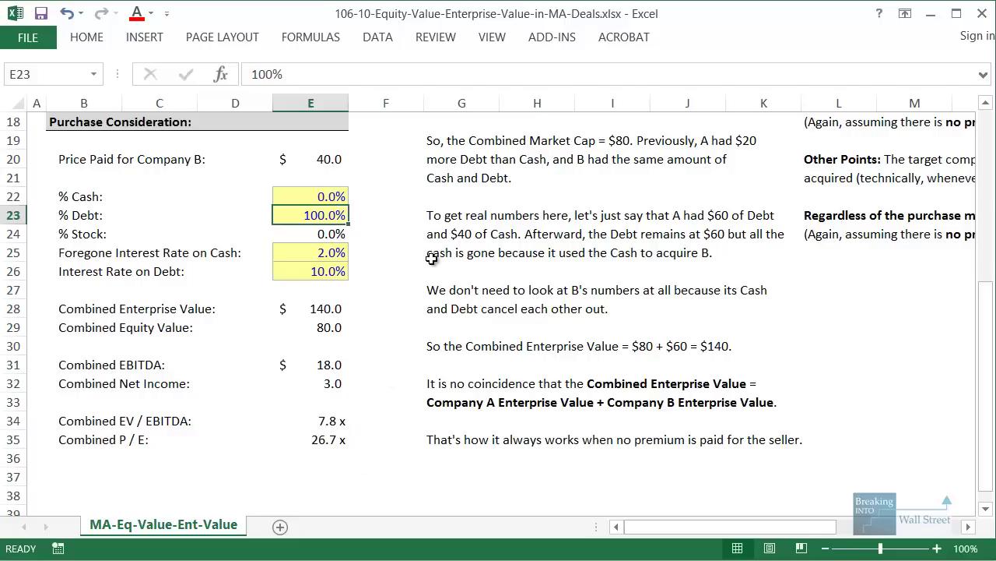
text(1/3)
key(Return)
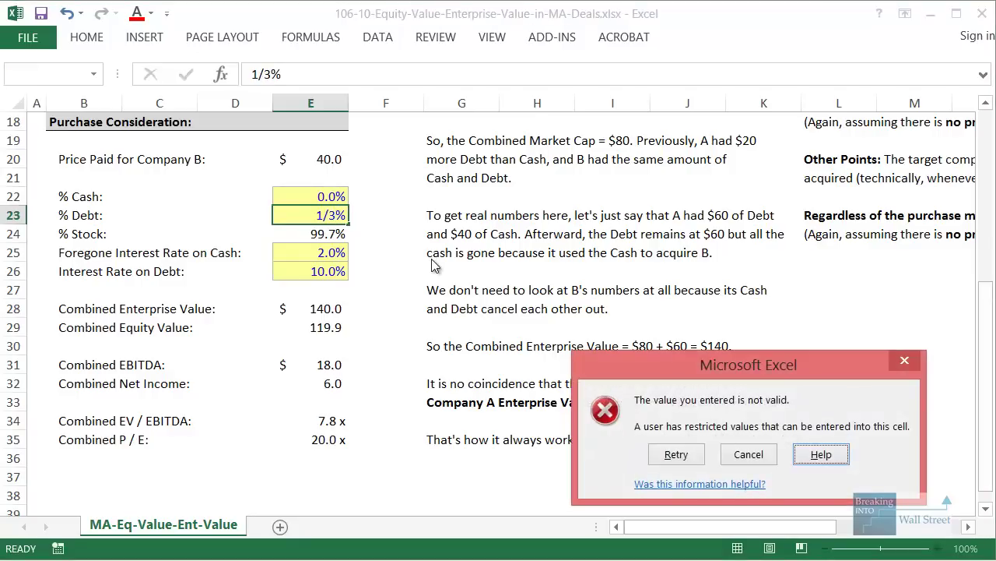
key(Escape)
key(F2)
key(BackSpace)
key(BackSpace)
key(BackSpace)
key(BackSpace)
text(=1/3)
key(shift+Return)
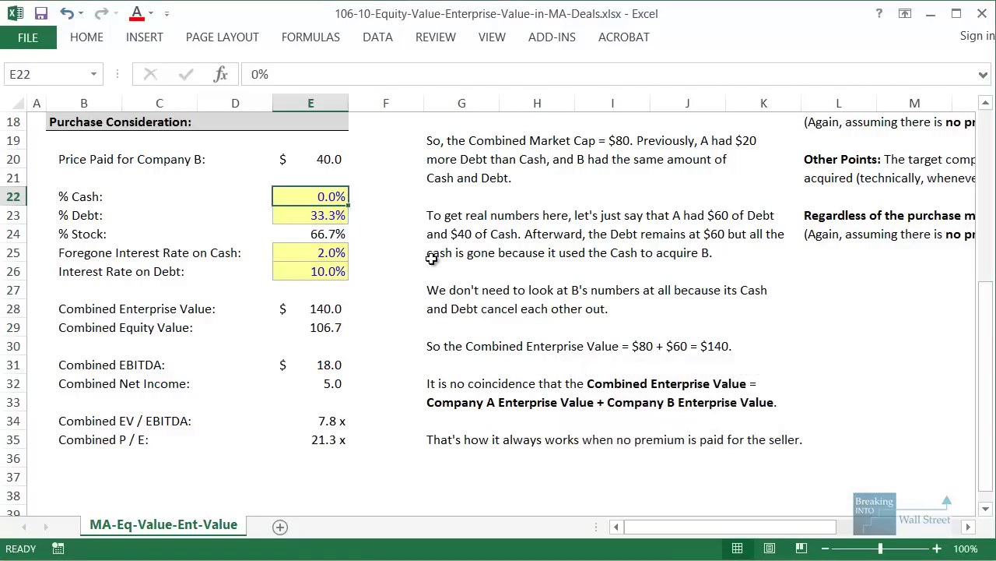
text(=1/3)
key(ctrl+Return)
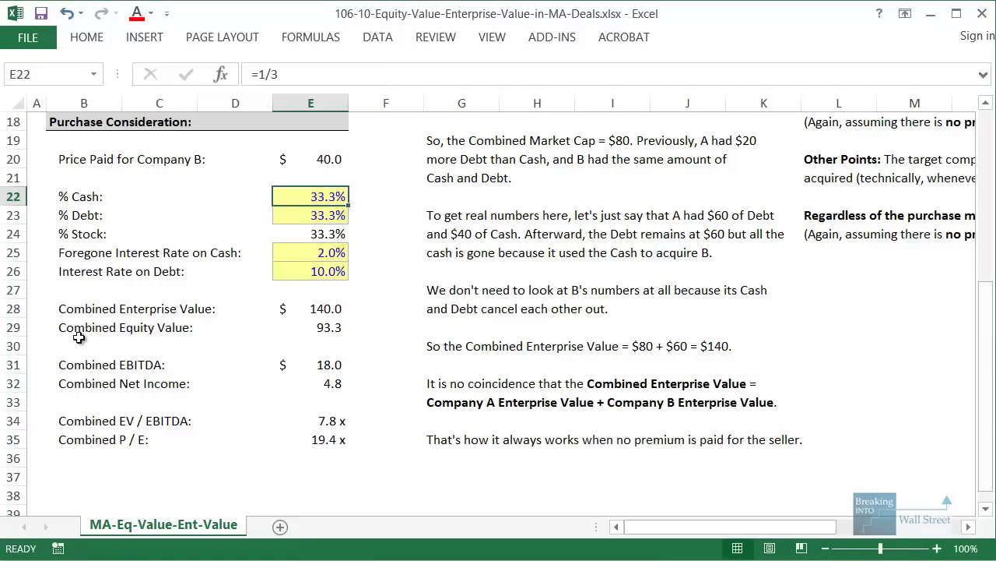
drag(56, 299, 350, 317)
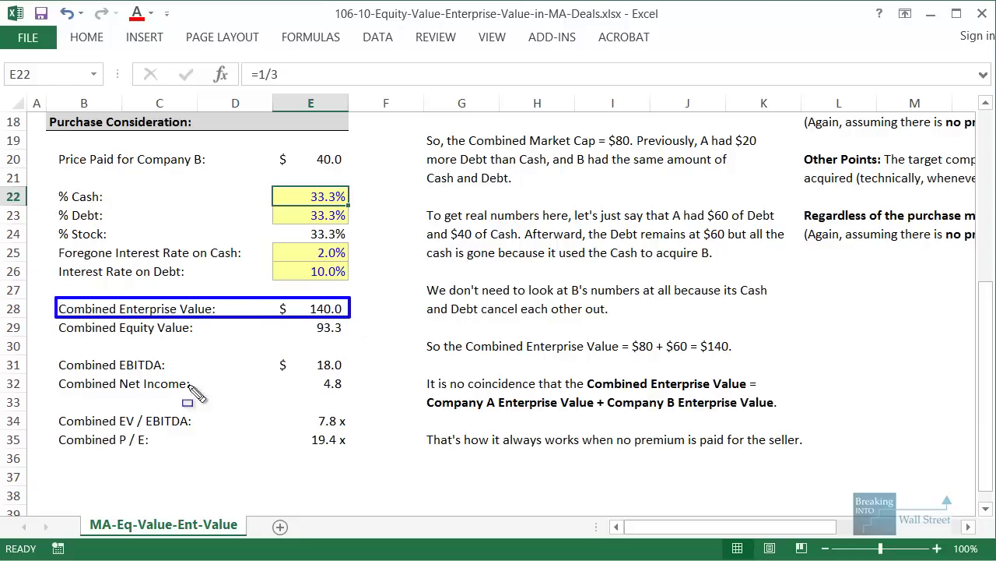
drag(51, 352, 355, 377)
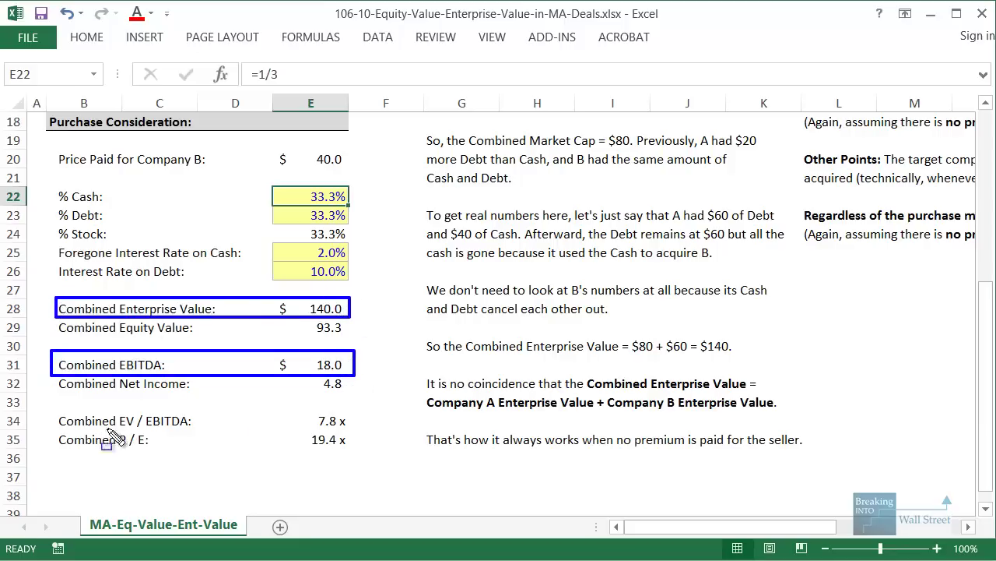
drag(45, 410, 361, 430)
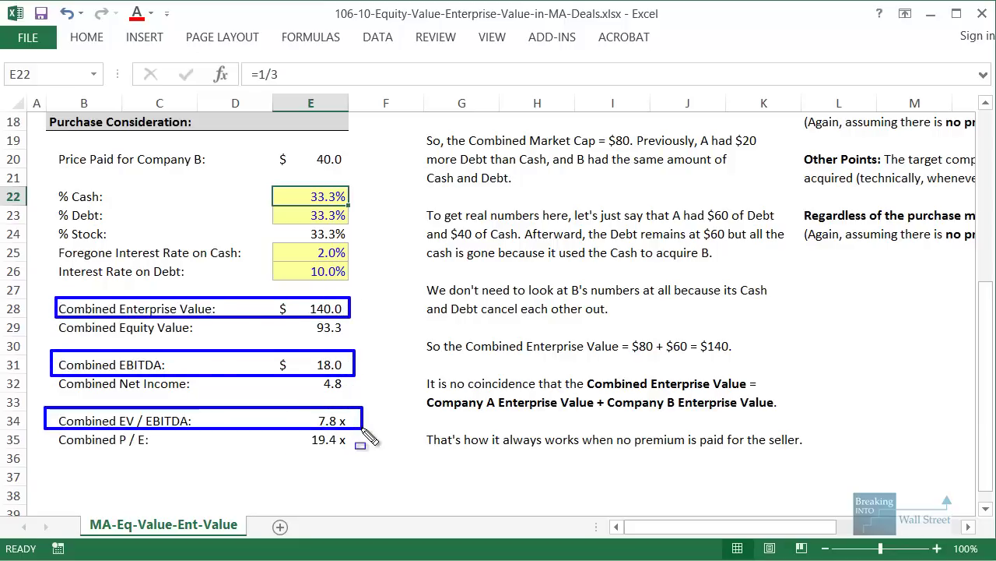
key(e)
mouse_move(53, 314)
mouse_down()
mouse_move(181, 340)
mouse_move(372, 351)
mouse_up()
drag(51, 372, 362, 395)
mouse_move(56, 427)
mouse_down()
mouse_move(387, 485)
mouse_move(390, 456)
mouse_up()
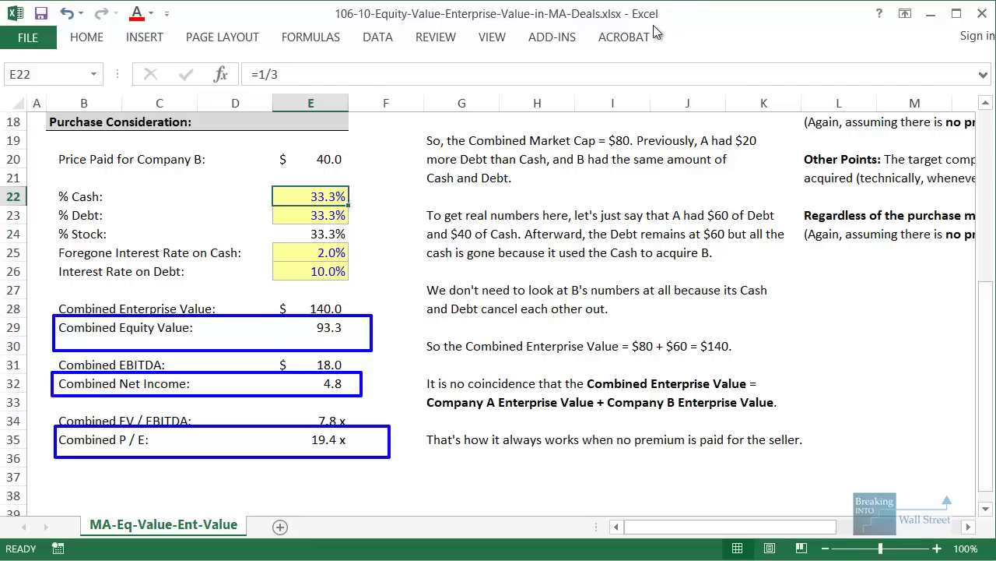
key(Escape)
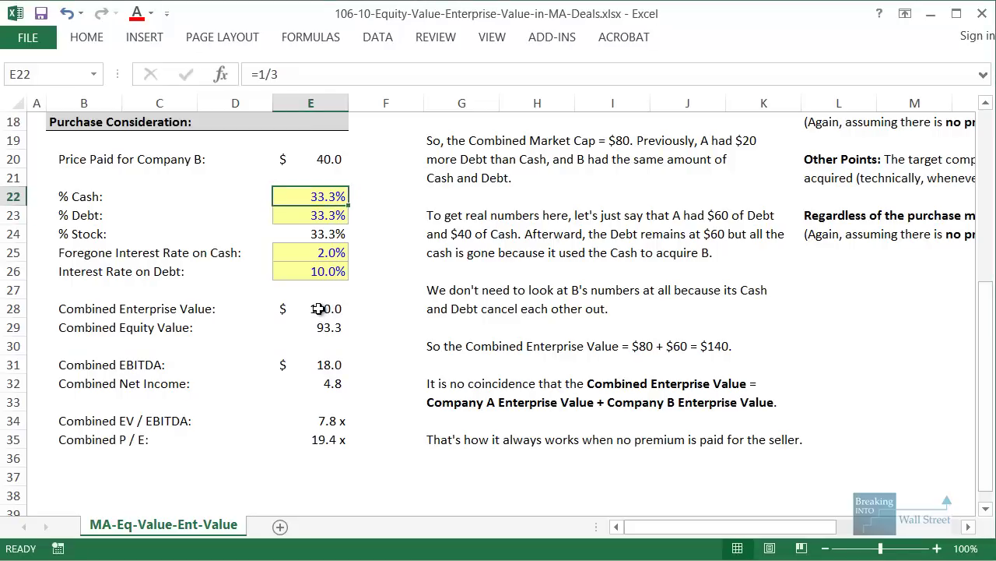
Set % Cash to 0.5 in E22, dropping % Stock to 16.7%
text(.)
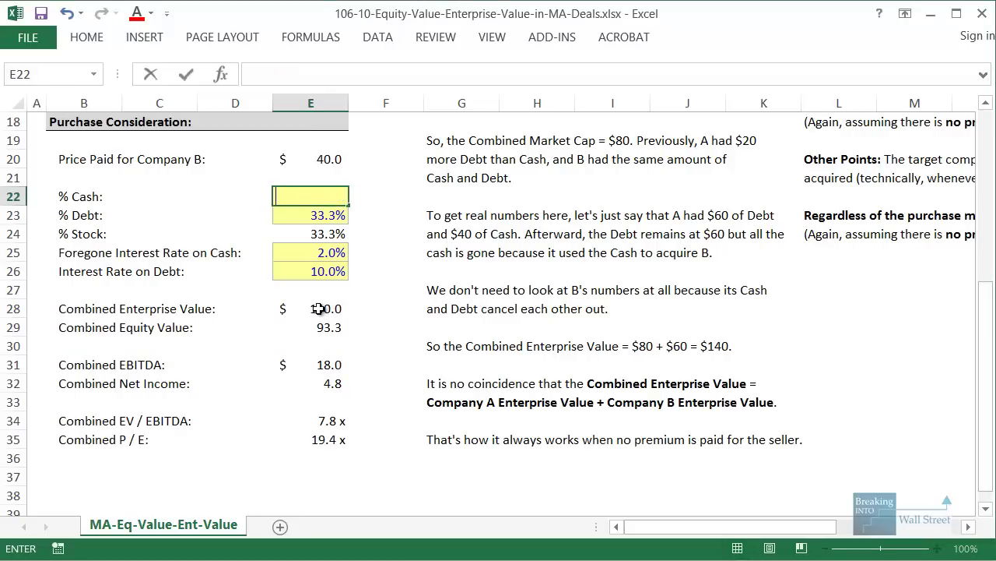
text(=0.5)
key(Return)
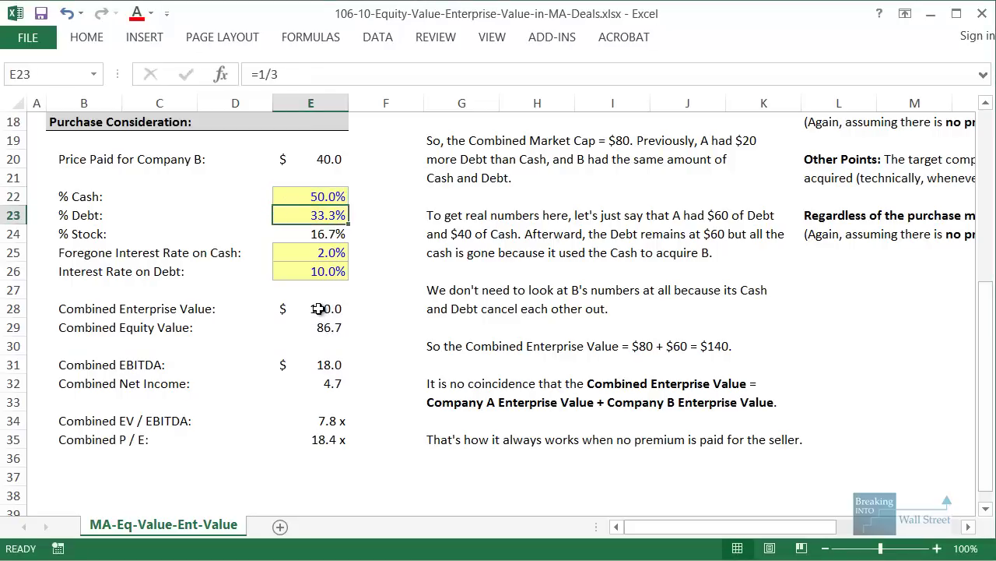
click(397, 444)
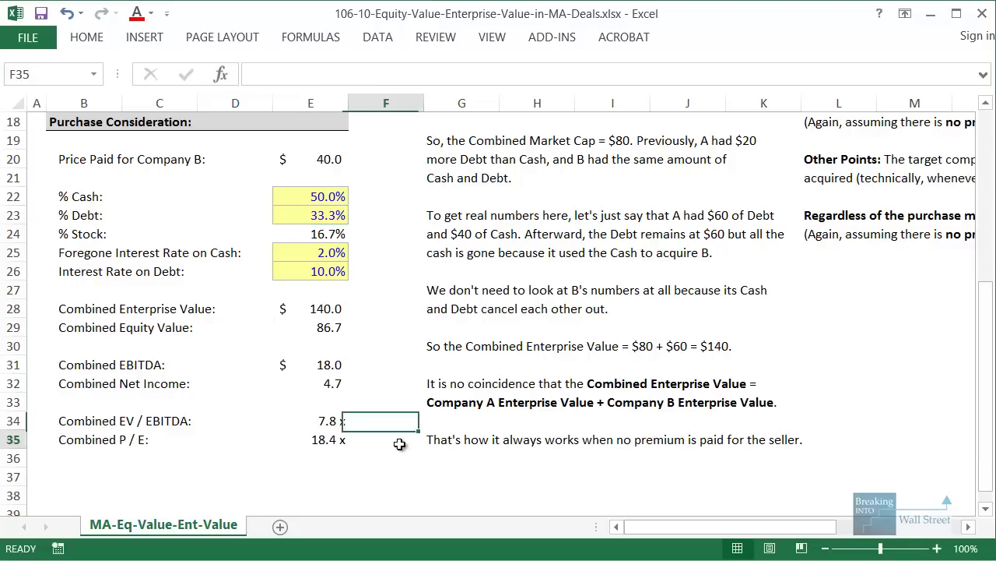
Highlight the Combined EV / EBITDA, Combined EBITDA and Combined Enterprise Value rows
drag(122, 428, 316, 416)
drag(74, 363, 322, 364)
drag(92, 309, 320, 304)
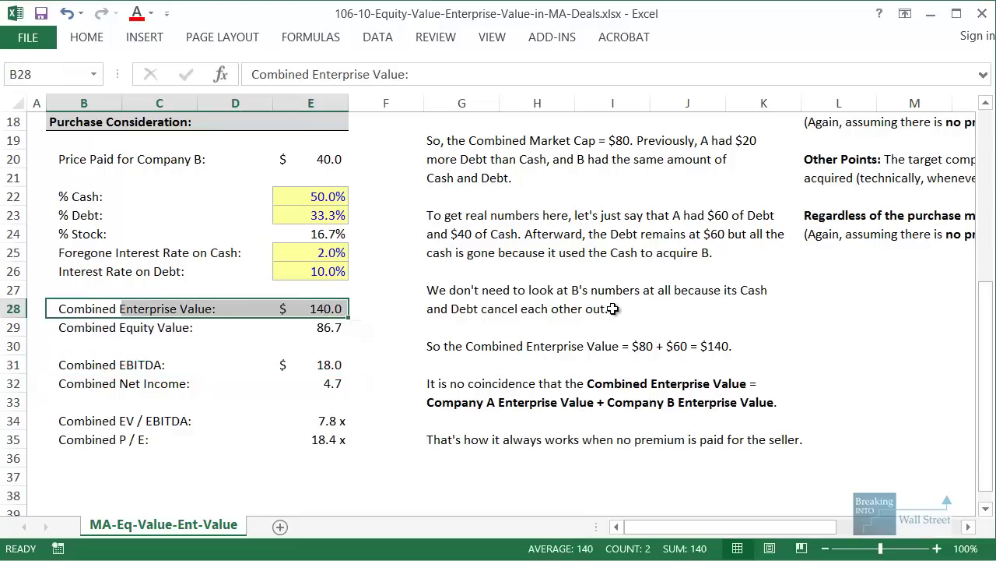
scroll(614, 308, up, 6)
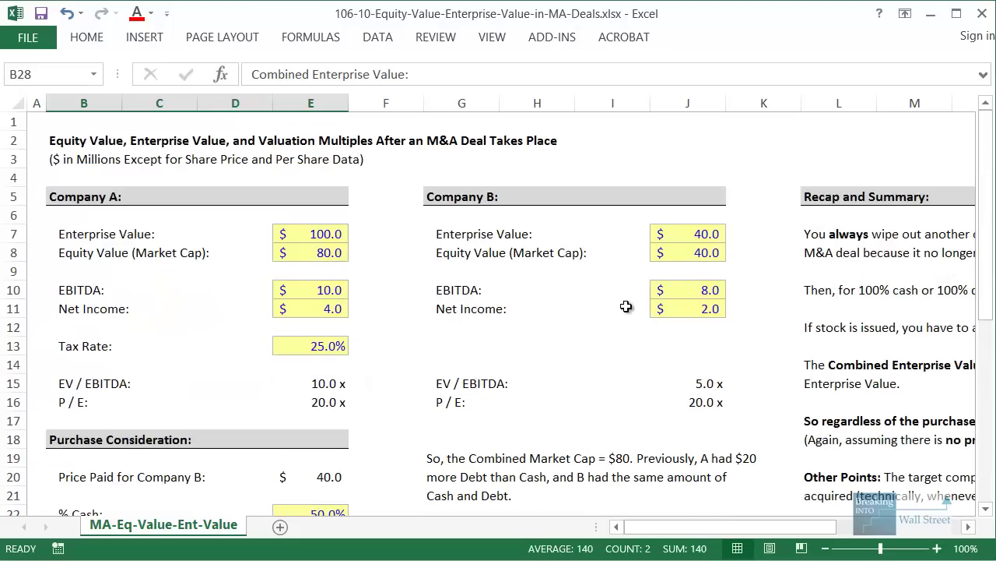
Mark the summary rows and the phrase 'Equity Value and Shareholders' Equity' with the pen, then clear
drag(747, 526, 934, 533)
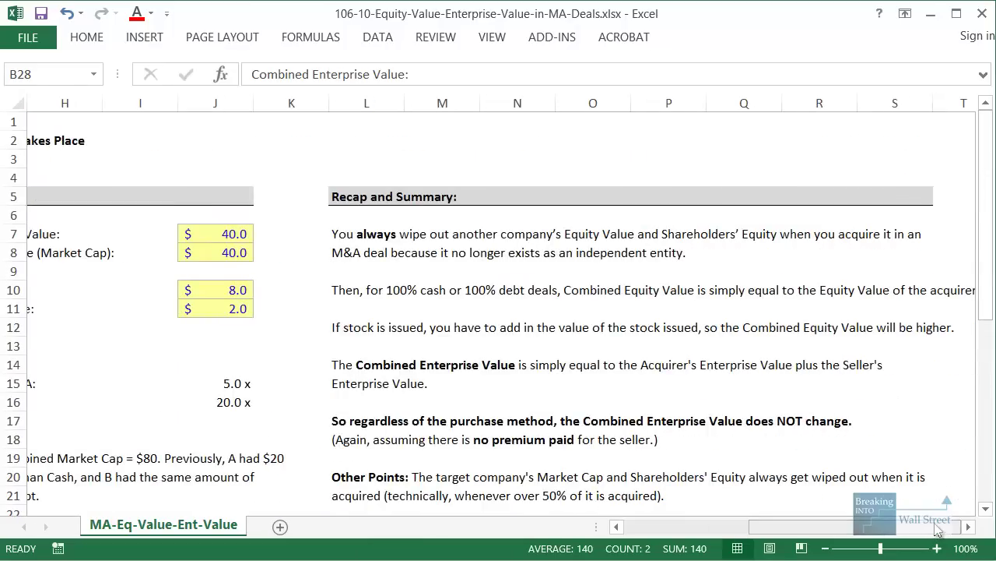
scroll(700, 327, down, 1)
click(744, 290)
drag(467, 218, 969, 234)
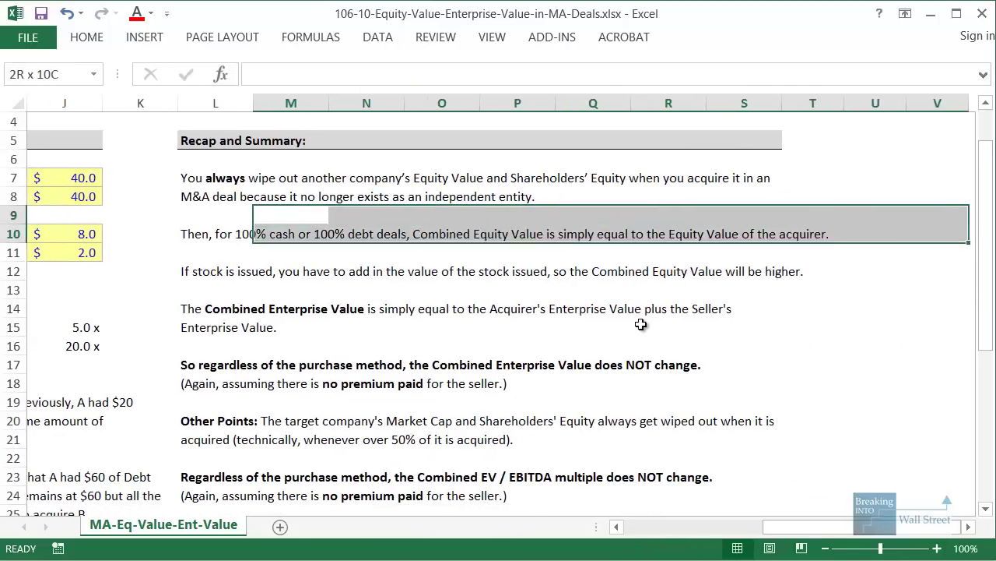
click(646, 323)
scroll(641, 312, down, 1)
scroll(529, 241, up, 1)
drag(407, 162, 628, 193)
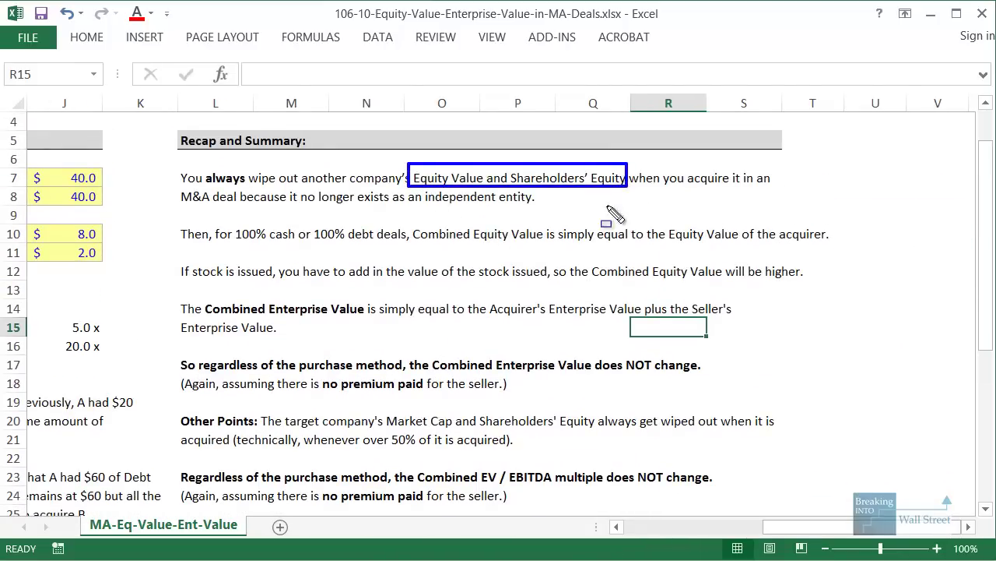
key(Escape)
Outline the sentences on 100% cash or debt deals and on issuing stock, then clear
scroll(171, 162, down, 1)
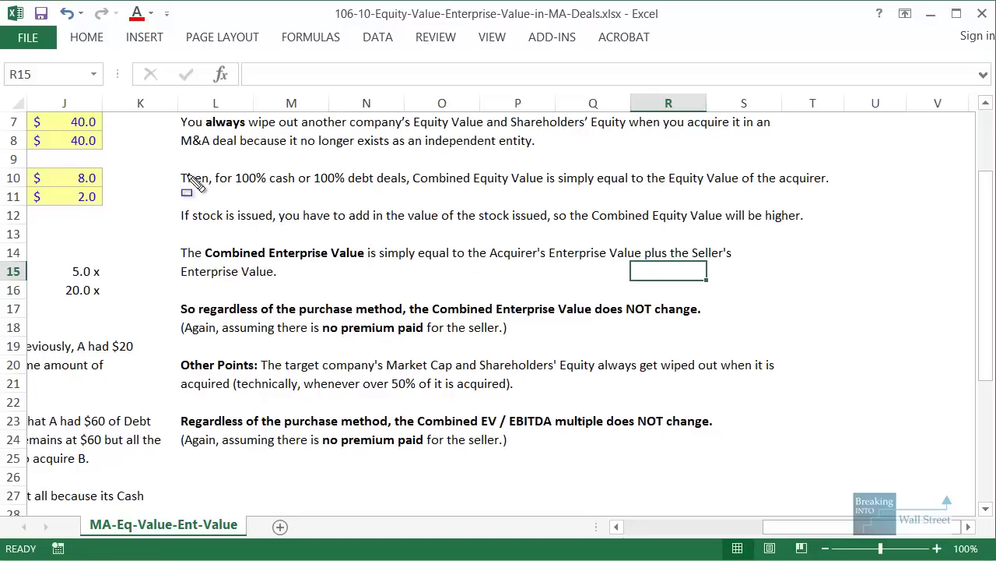
mouse_move(173, 164)
mouse_down()
mouse_move(371, 216)
mouse_move(768, 167)
mouse_move(859, 190)
mouse_up()
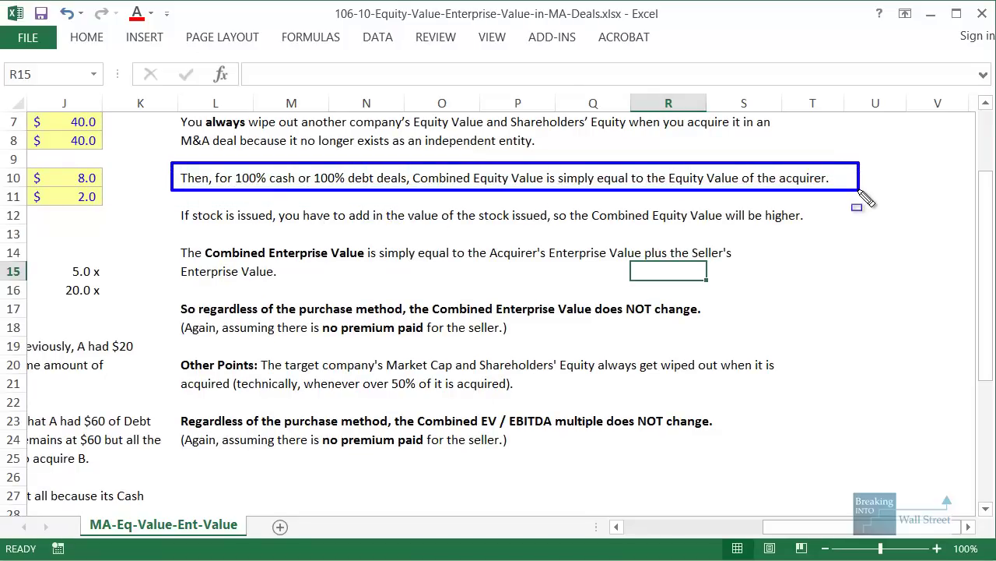
drag(169, 194, 813, 241)
key(Escape)
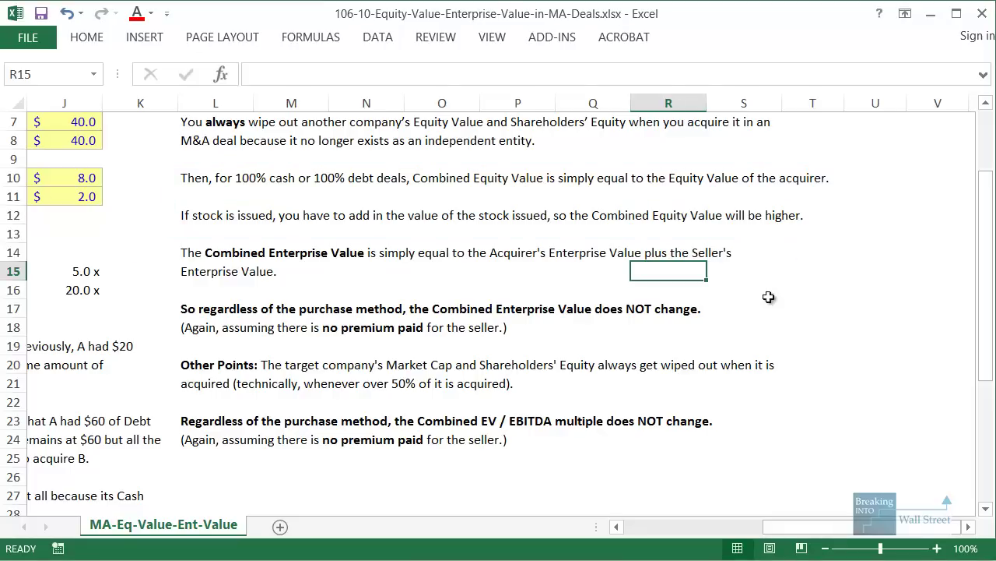
Mark the Combined Enterprise Value definition and the note that it does NOT change
scroll(768, 296, down, 2)
click(665, 343)
mouse_move(173, 132)
mouse_down()
mouse_move(204, 148)
mouse_move(754, 170)
mouse_up()
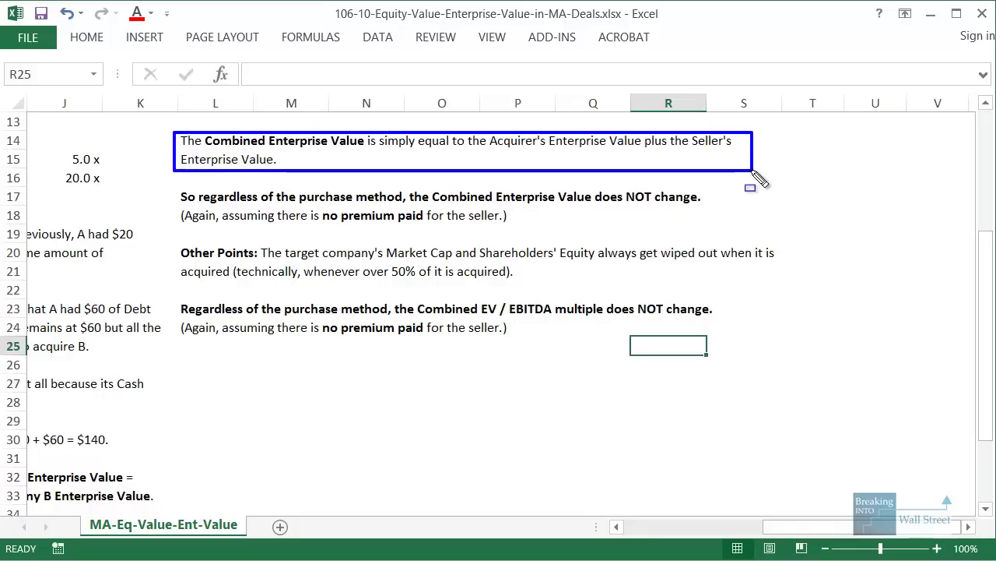
key(Escape)
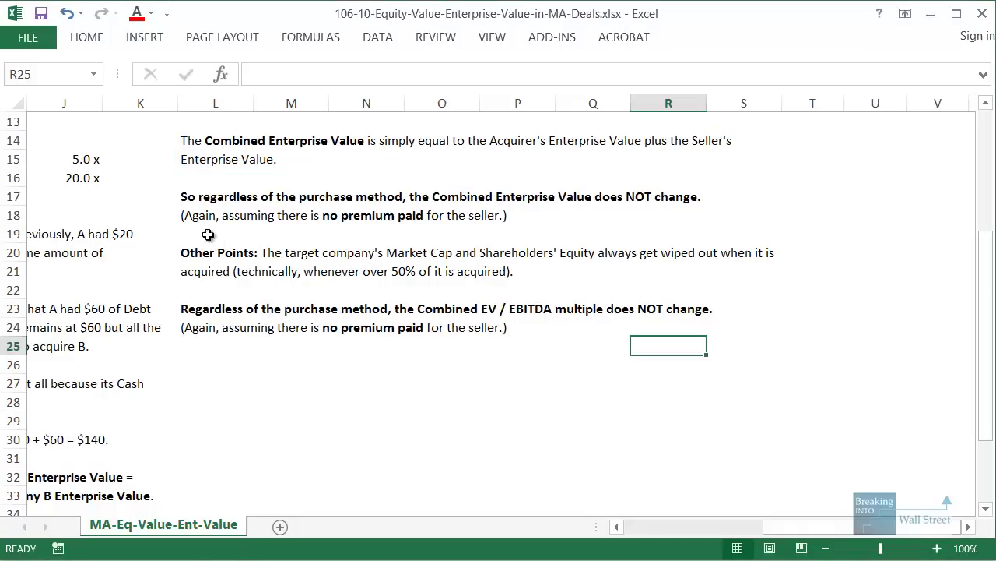
mouse_move(171, 188)
mouse_down()
mouse_move(716, 211)
mouse_move(745, 227)
mouse_up()
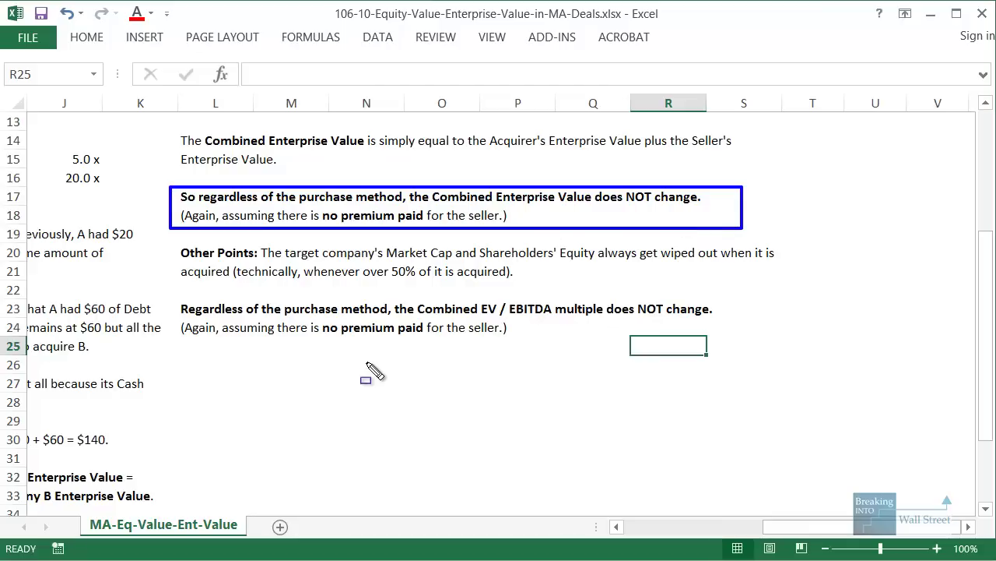
key(Escape)
Mark the Combined EV / EBITDA multiple note, then go to PowerPoint's 'In Real Life…' slide
mouse_move(173, 294)
mouse_down()
mouse_move(547, 324)
mouse_move(747, 363)
mouse_move(743, 345)
mouse_up()
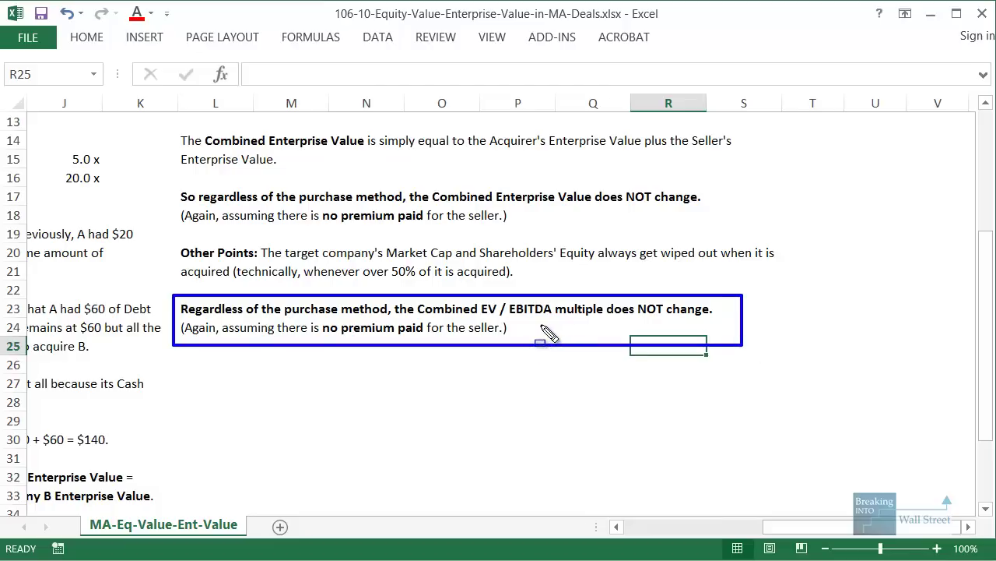
key(Escape)
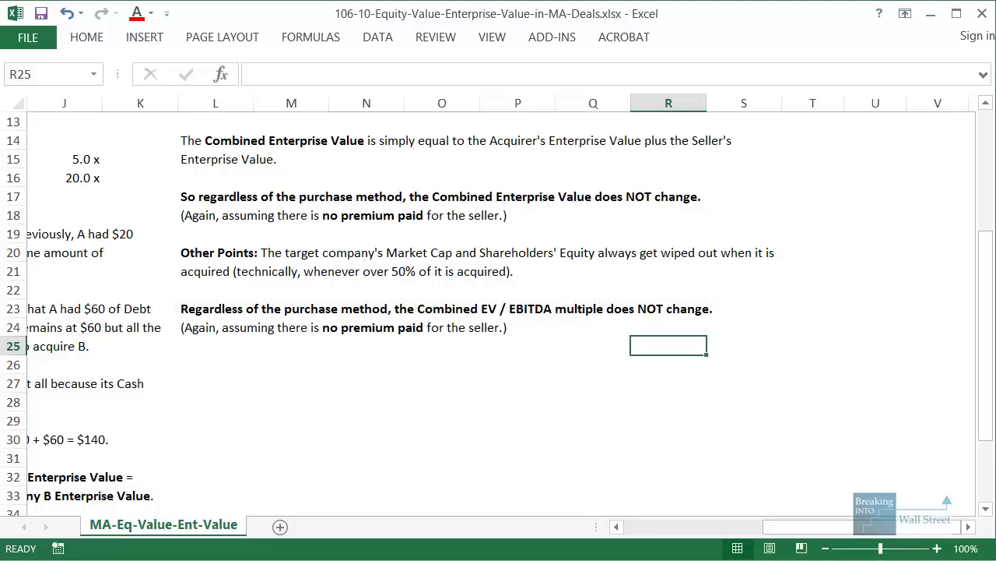
key(alt+Tab)
key(Right)
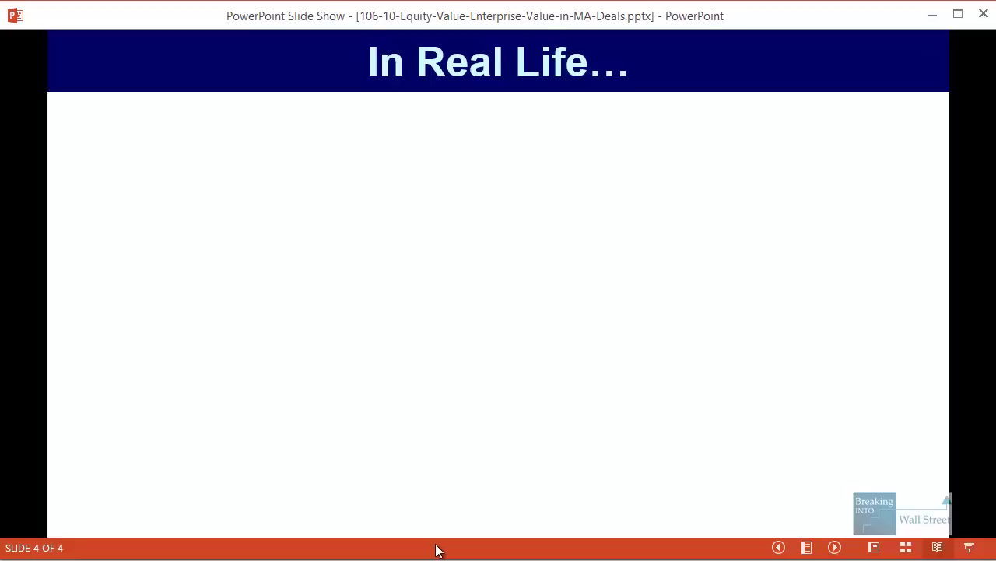
Reveal the first bullet and the 'Premium Paid for Seller' bullet on the 'In Real Life…' slide
key(Page_Down)
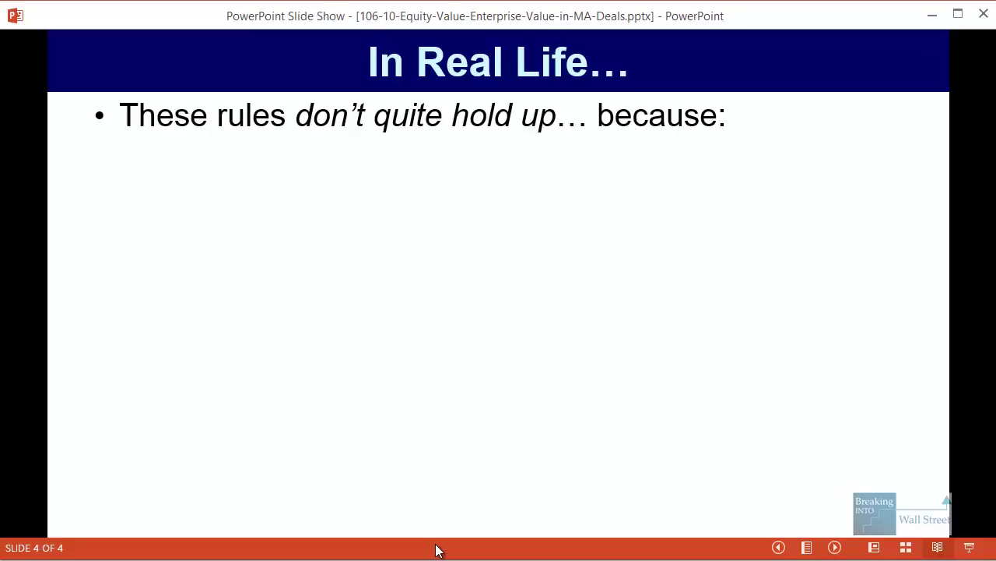
key(Page_Down)
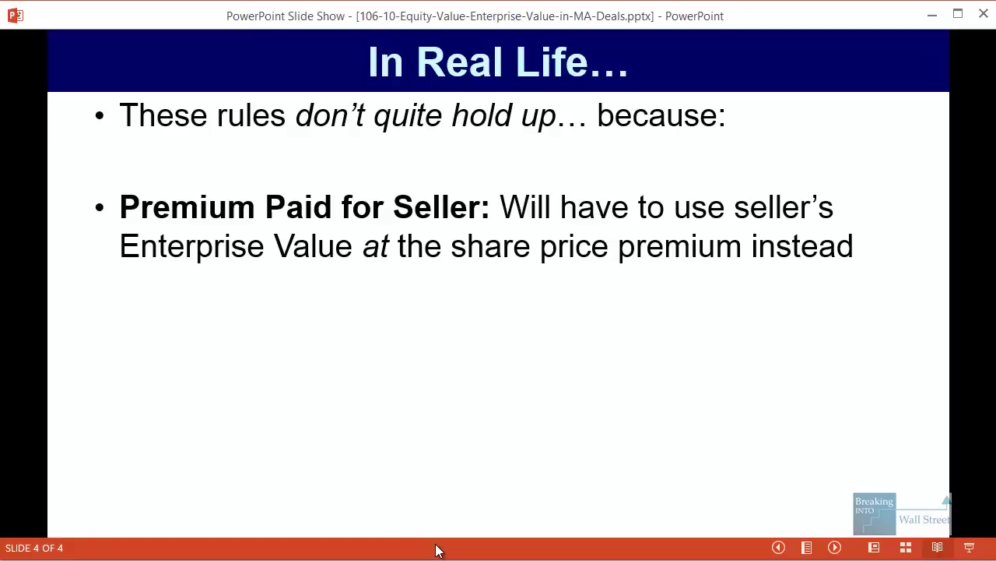